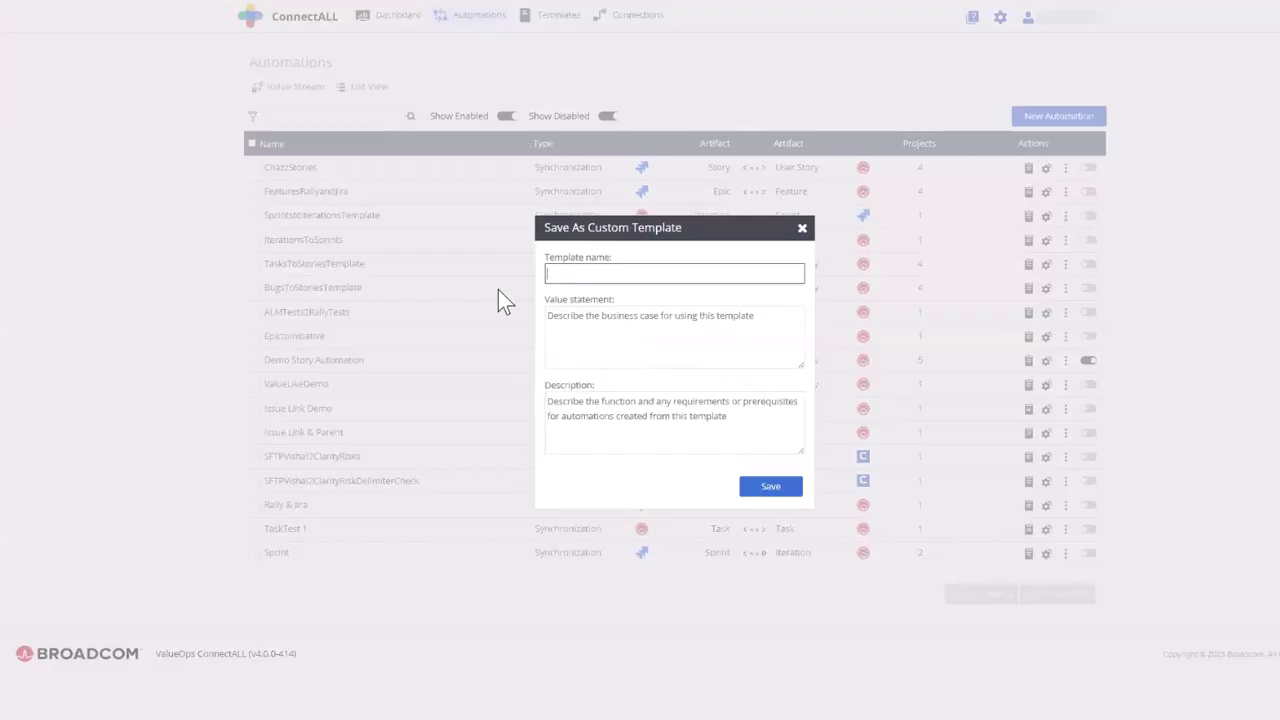
# - Save the automation as a custom template named "Demo Template with simple mappings", with value statement "This is a demo" and description "none"
pyautogui.write('Demo Template with simple mappings')
pyautogui.click(600, 346)
pyautogui.write('This is a demo')
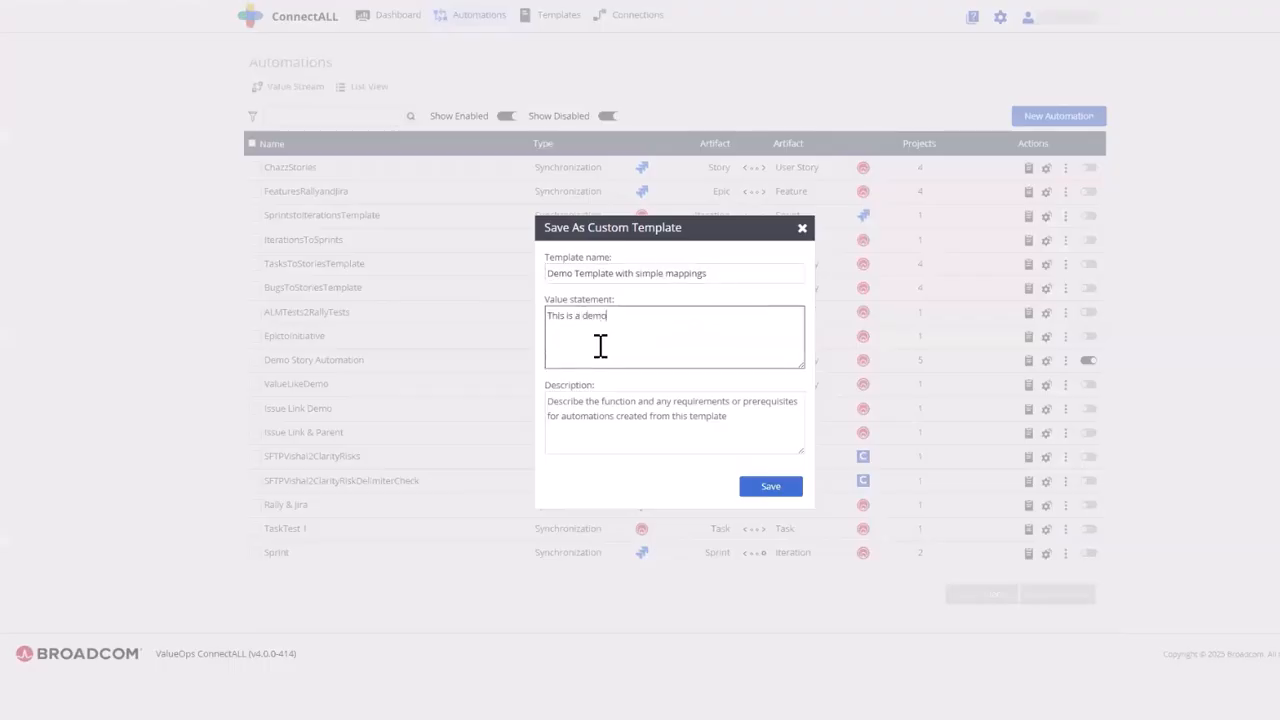
pyautogui.click(626, 405)
pyautogui.write('none')
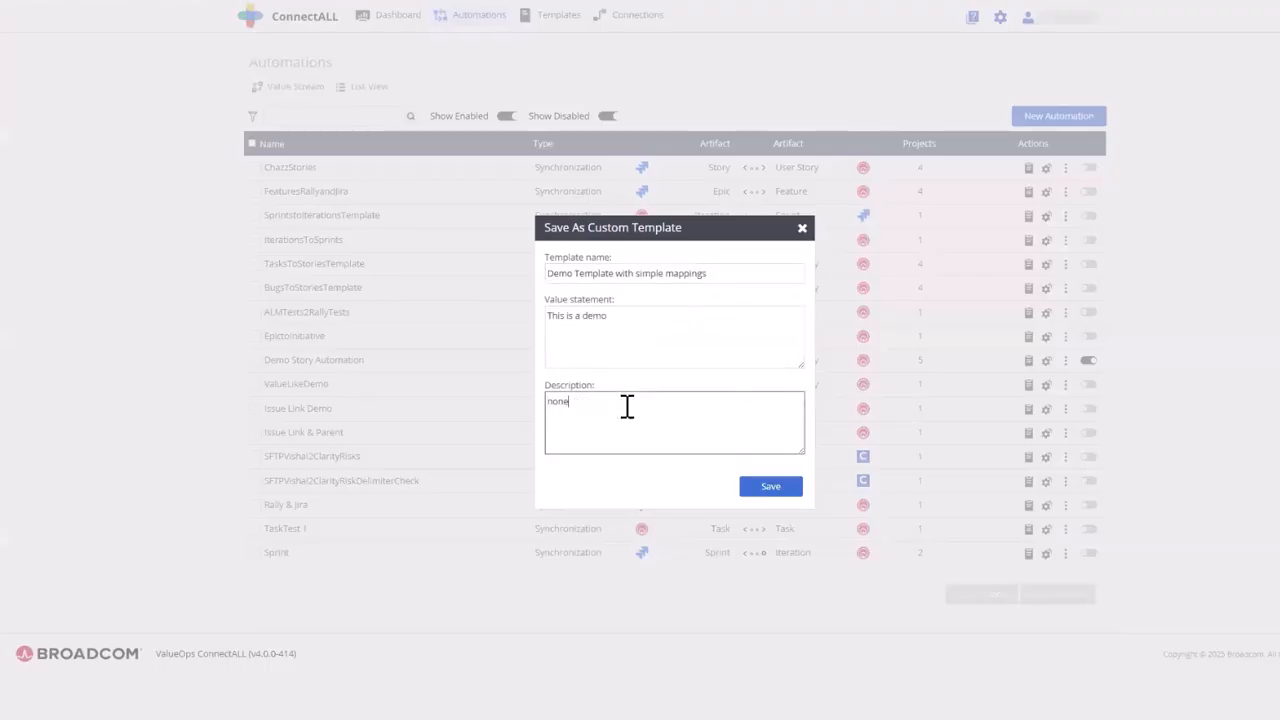
pyautogui.click(776, 490)
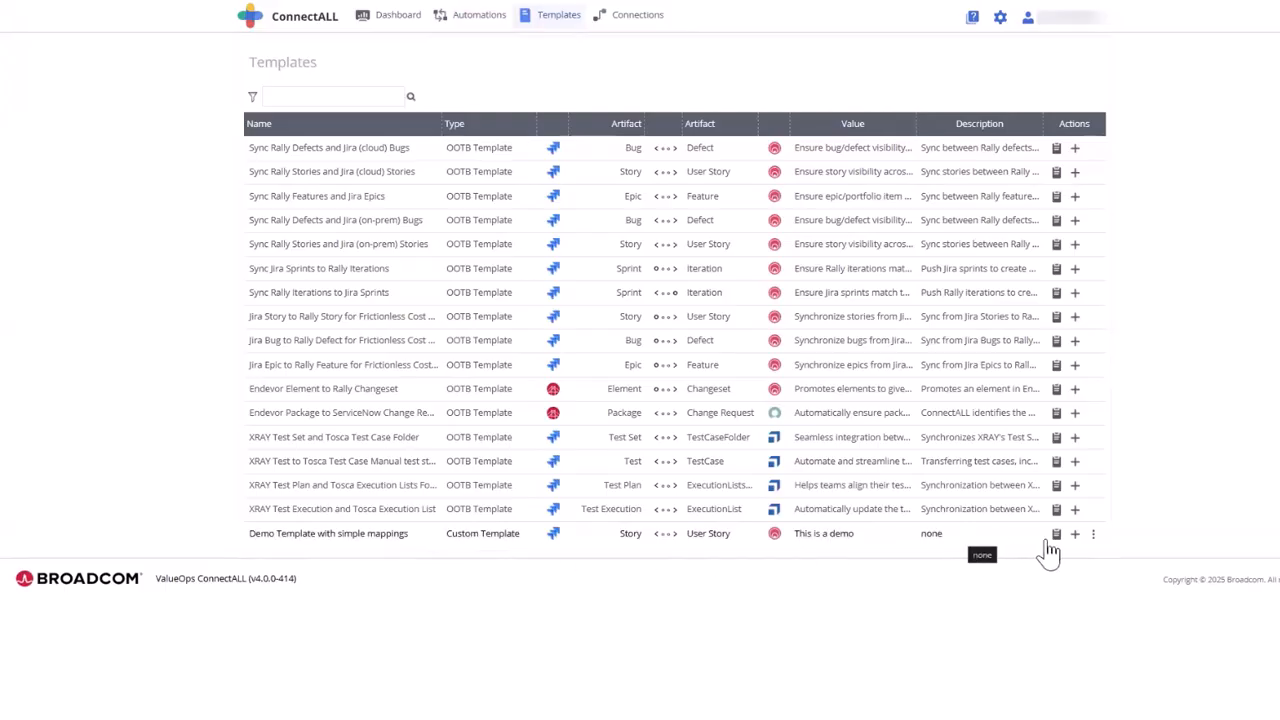
# - Review the available actions and the details of the "Demo Template with simple mappings" custom template
pyautogui.click(1093, 534)
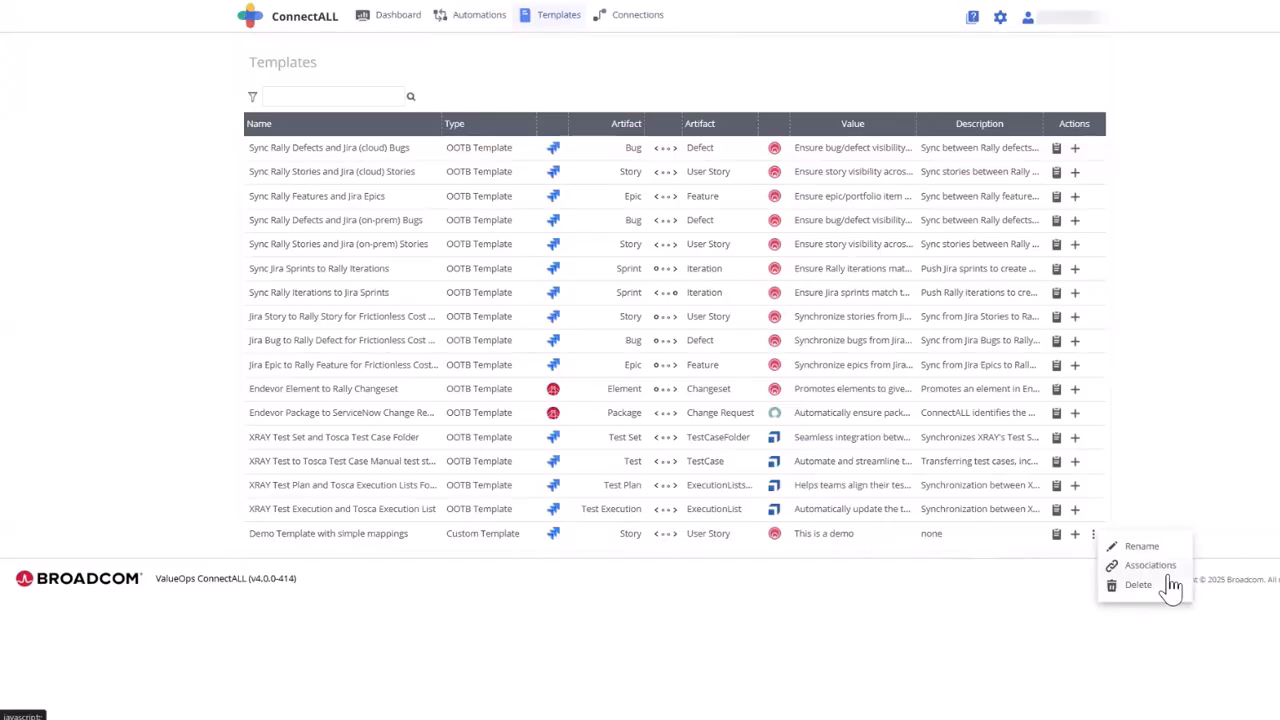
pyautogui.click(1056, 538)
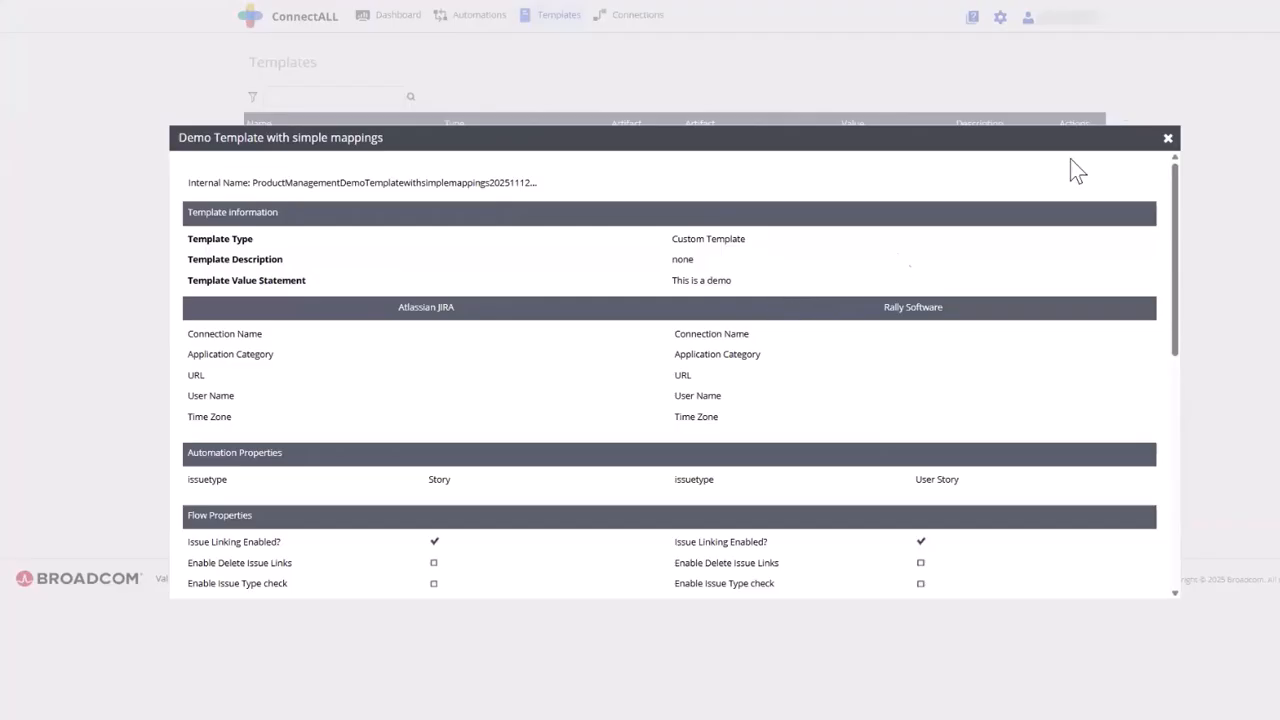
pyautogui.click(1168, 140)
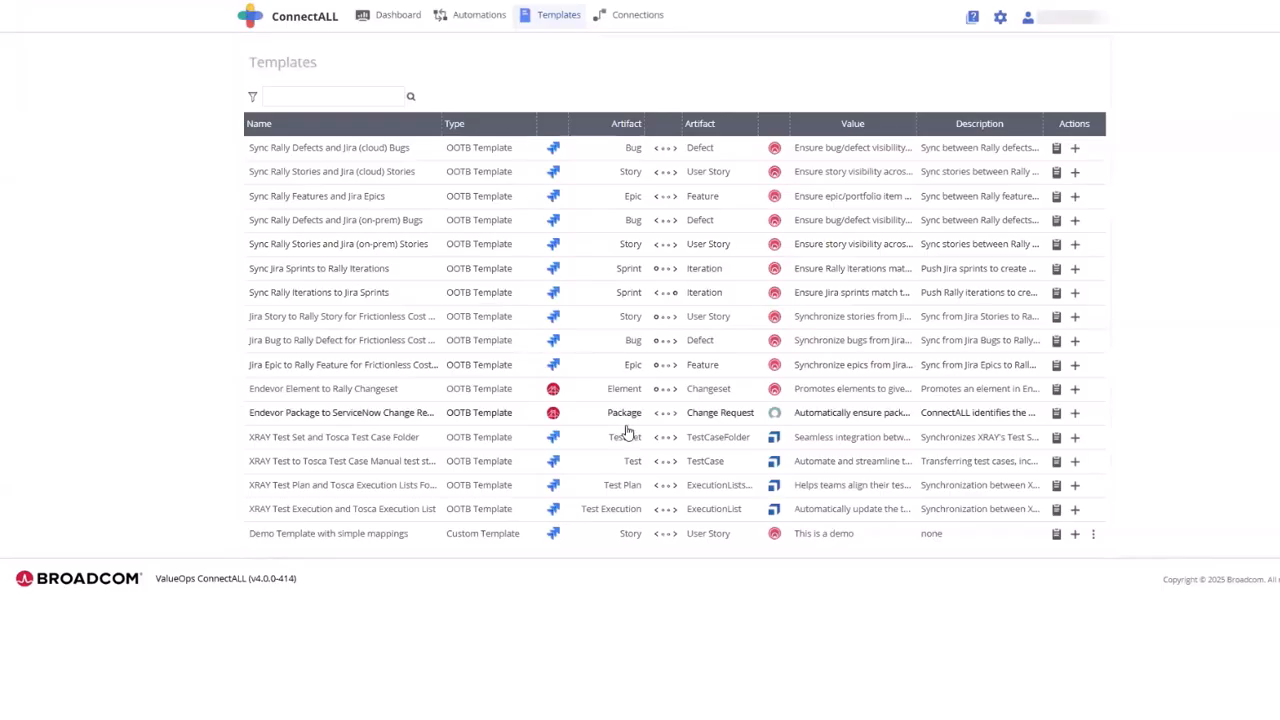
# - Examine the details of the "Sync Jira Sprints to Rally Iterations" template, including its description, flow properties and field mappings
pyautogui.click(1056, 268)
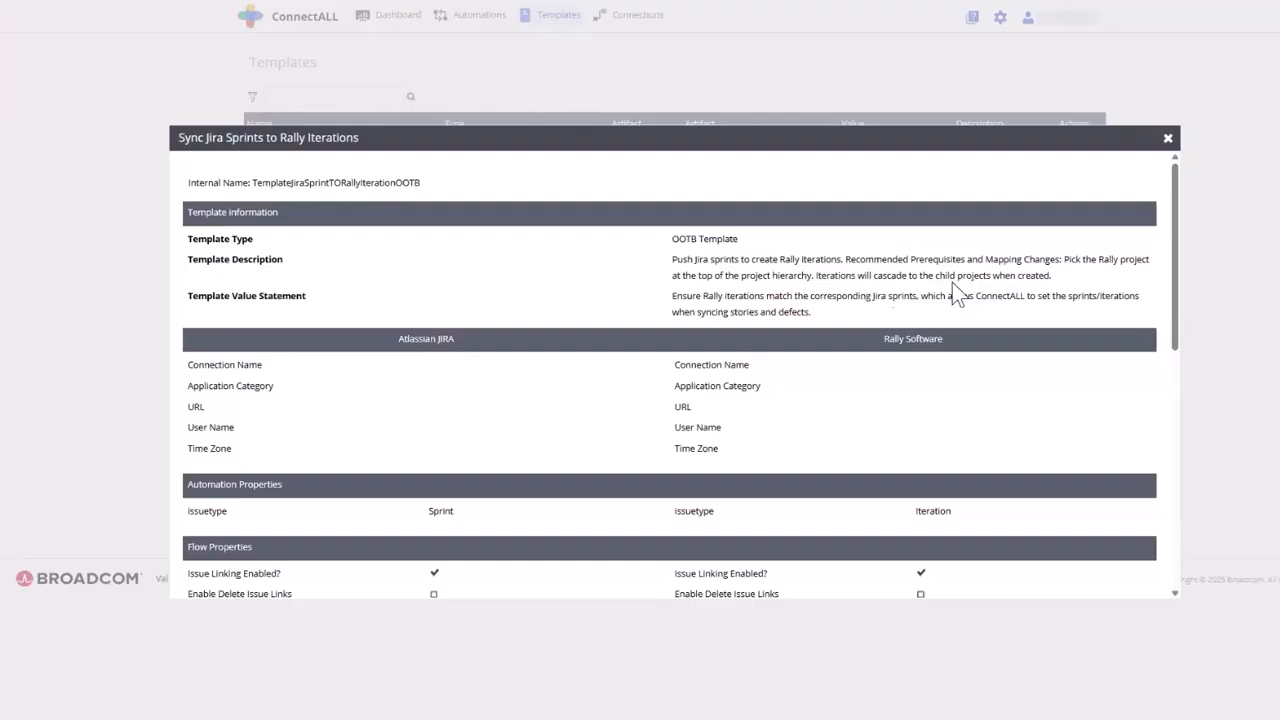
pyautogui.scroll(-3, 785, 425)
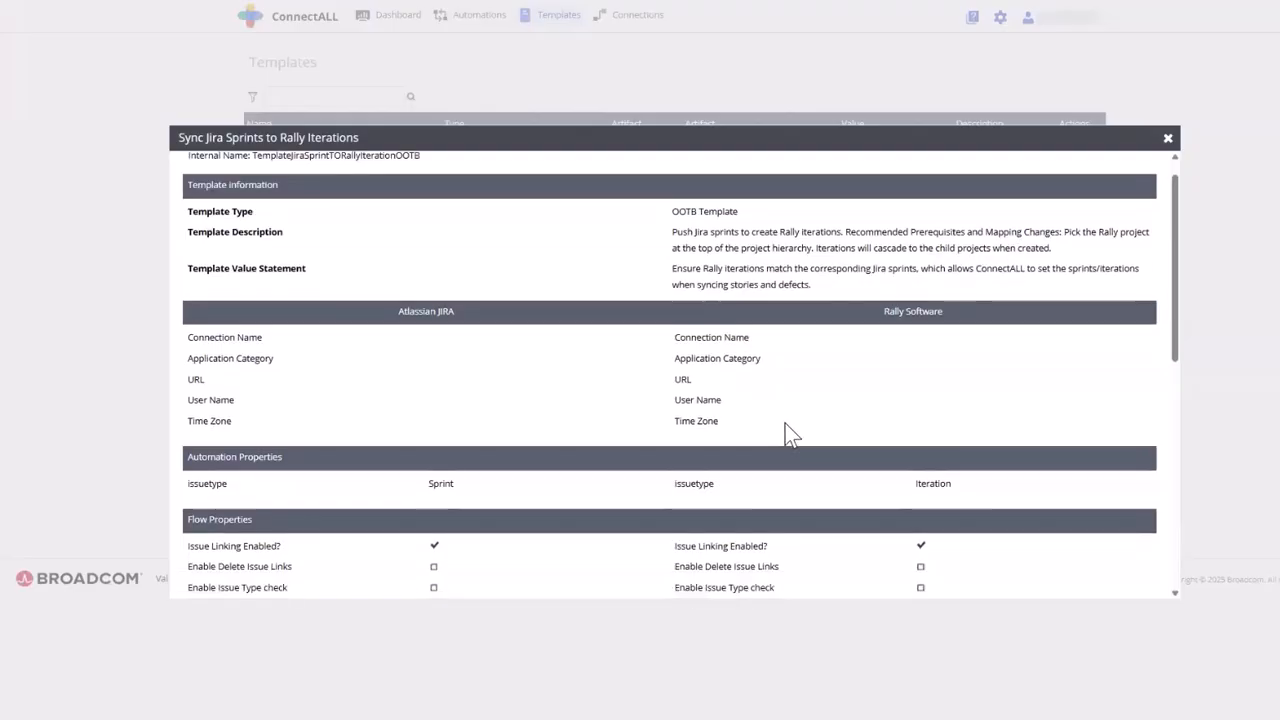
pyautogui.scroll(-3, 785, 428)
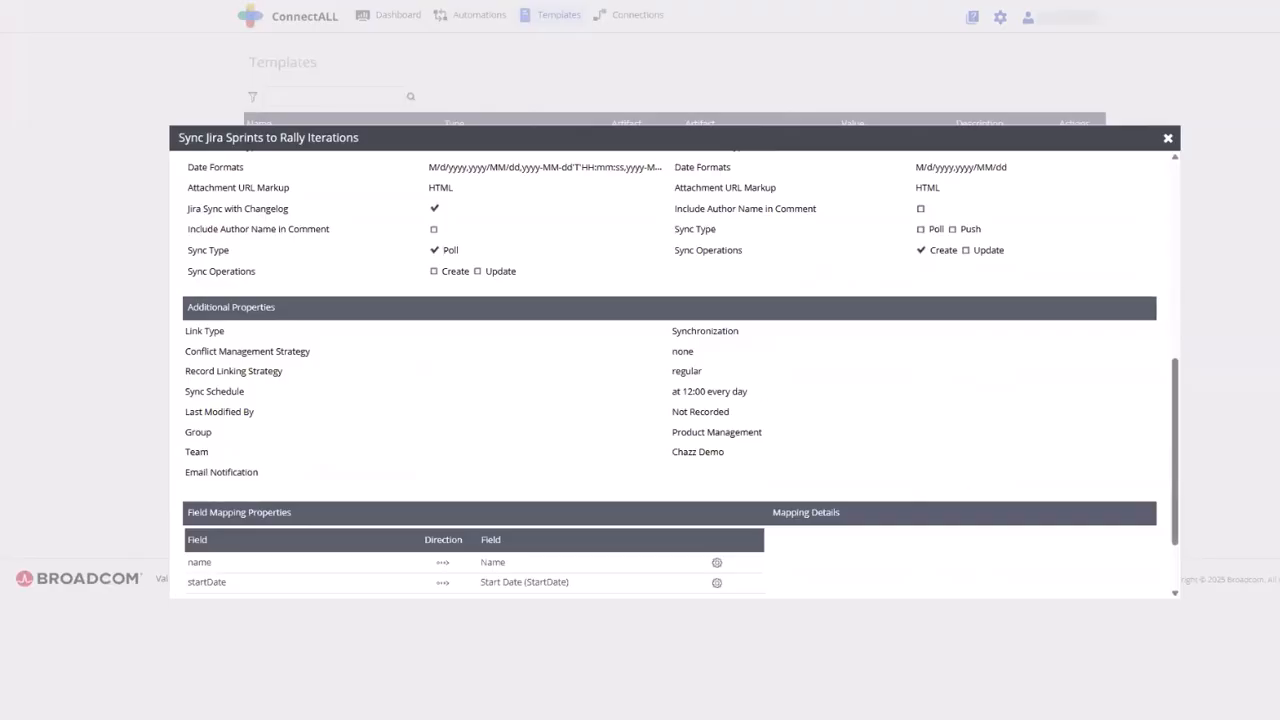
pyautogui.click(1168, 139)
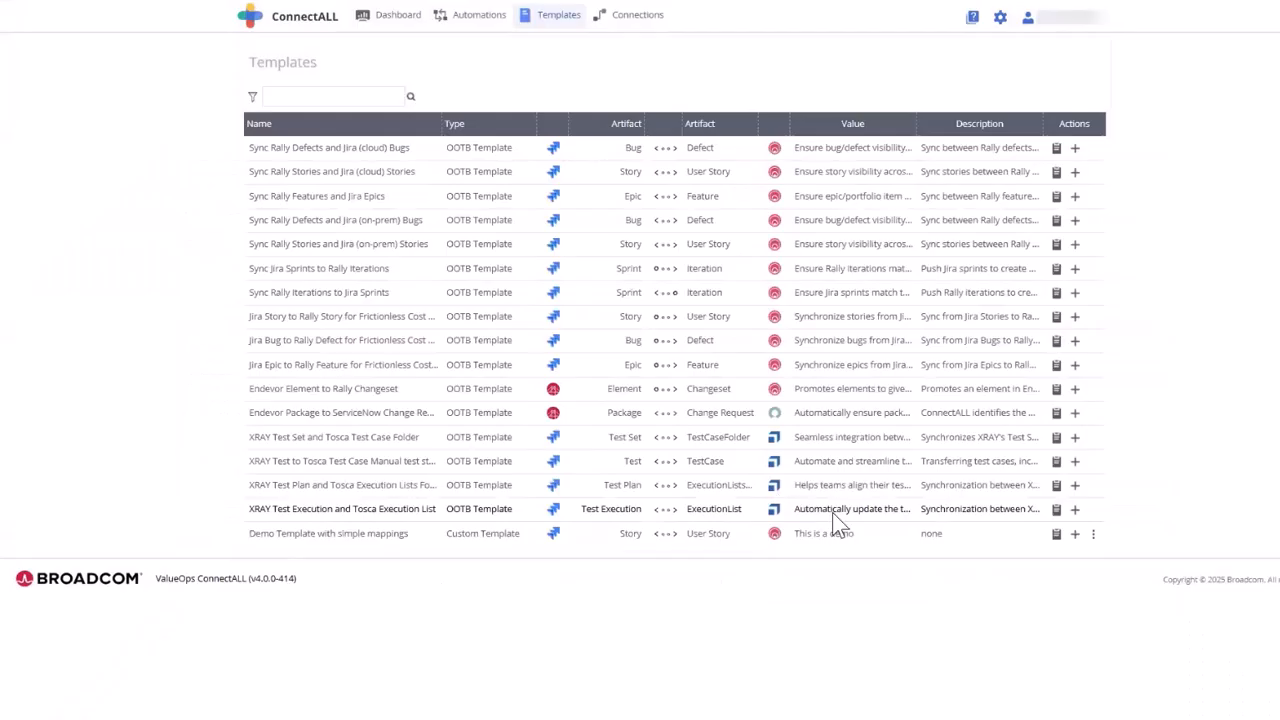
# - Try to create an automation named "Dummy automation from template" from the demo template and look up its Atlassian JIRA connection
pyautogui.click(1075, 535)
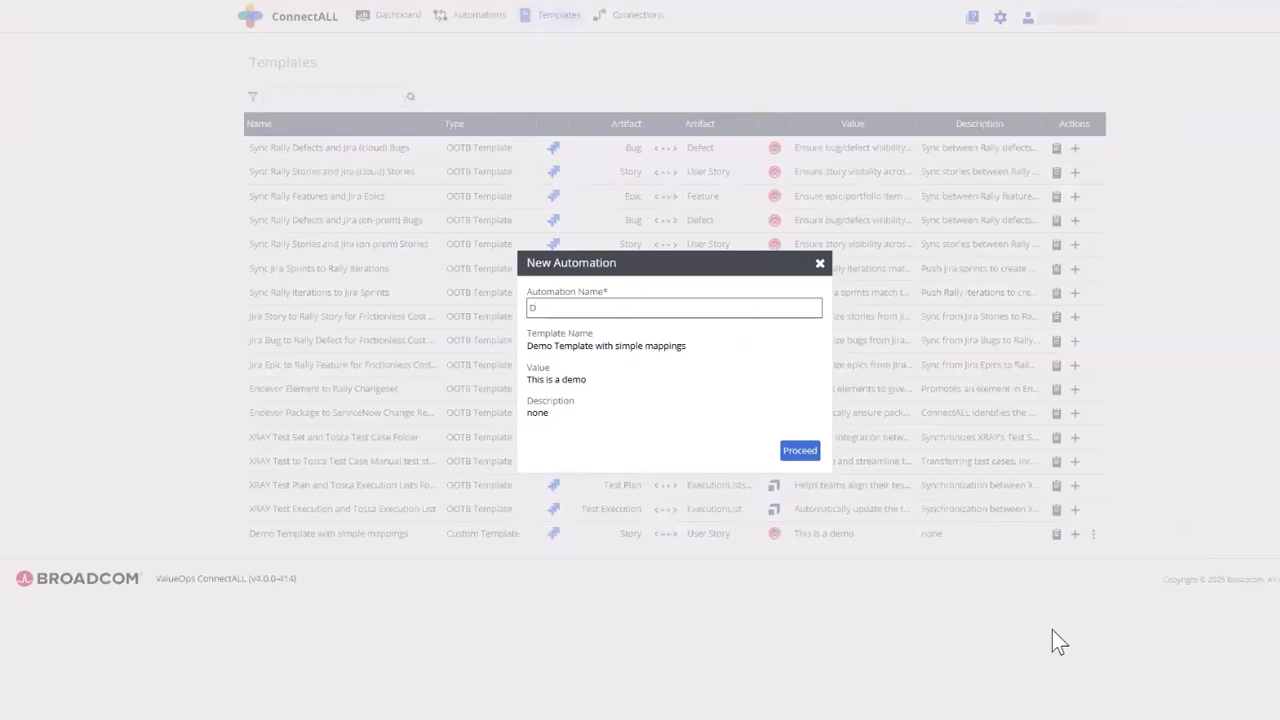
pyautogui.write('Dummy automation')
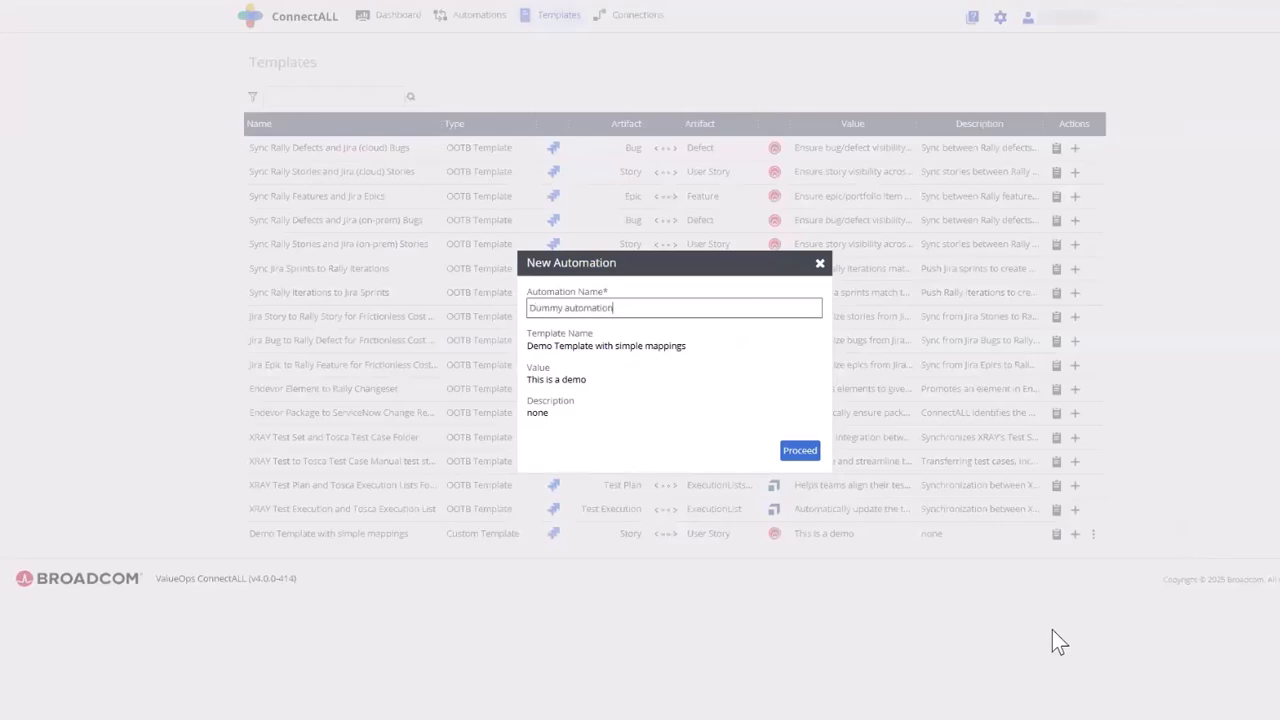
pyautogui.write(' from template')
pyautogui.click(800, 452)
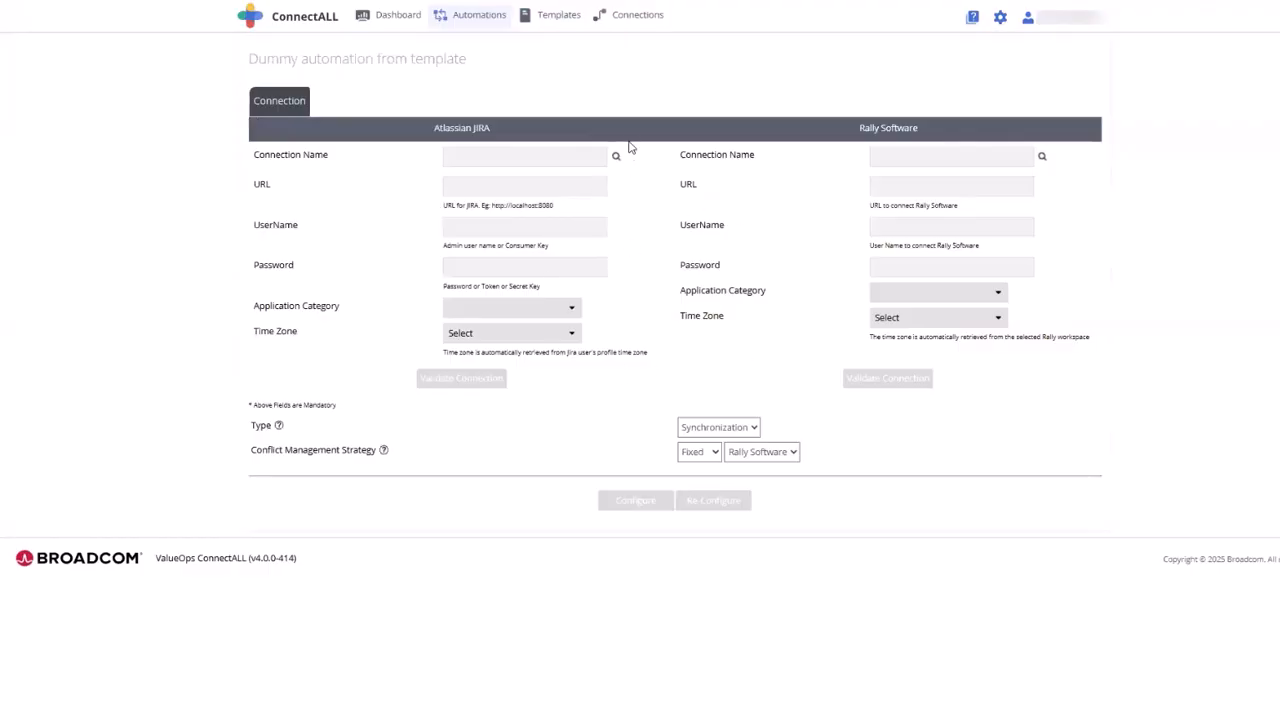
pyautogui.click(615, 157)
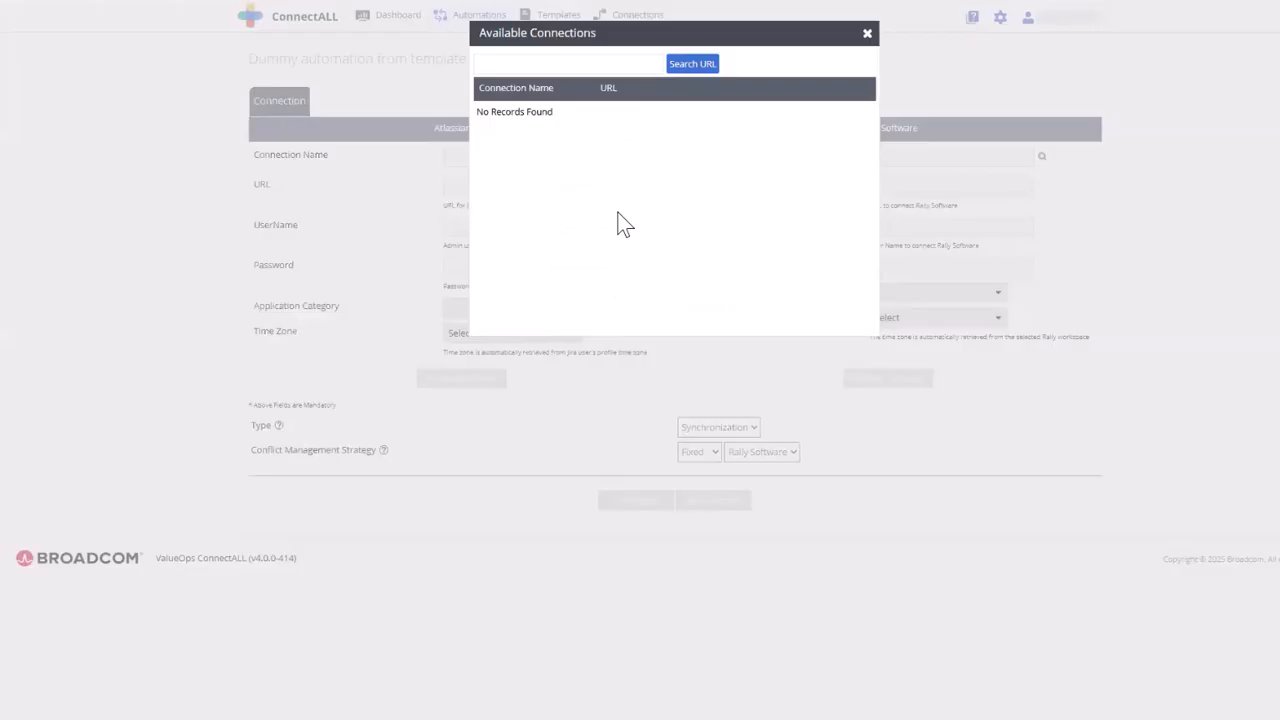
pyautogui.click(866, 34)
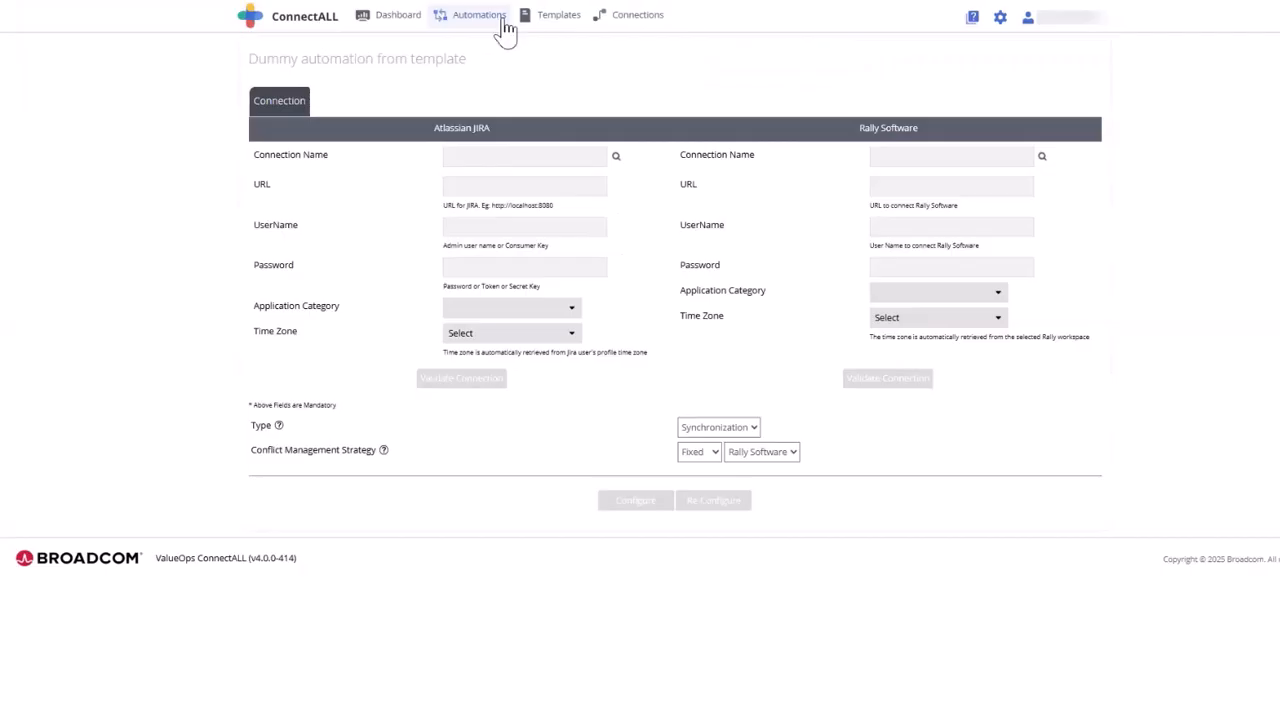
# - Open the team choices for the Product Management value stream in the Automations view
pyautogui.click(475, 20)
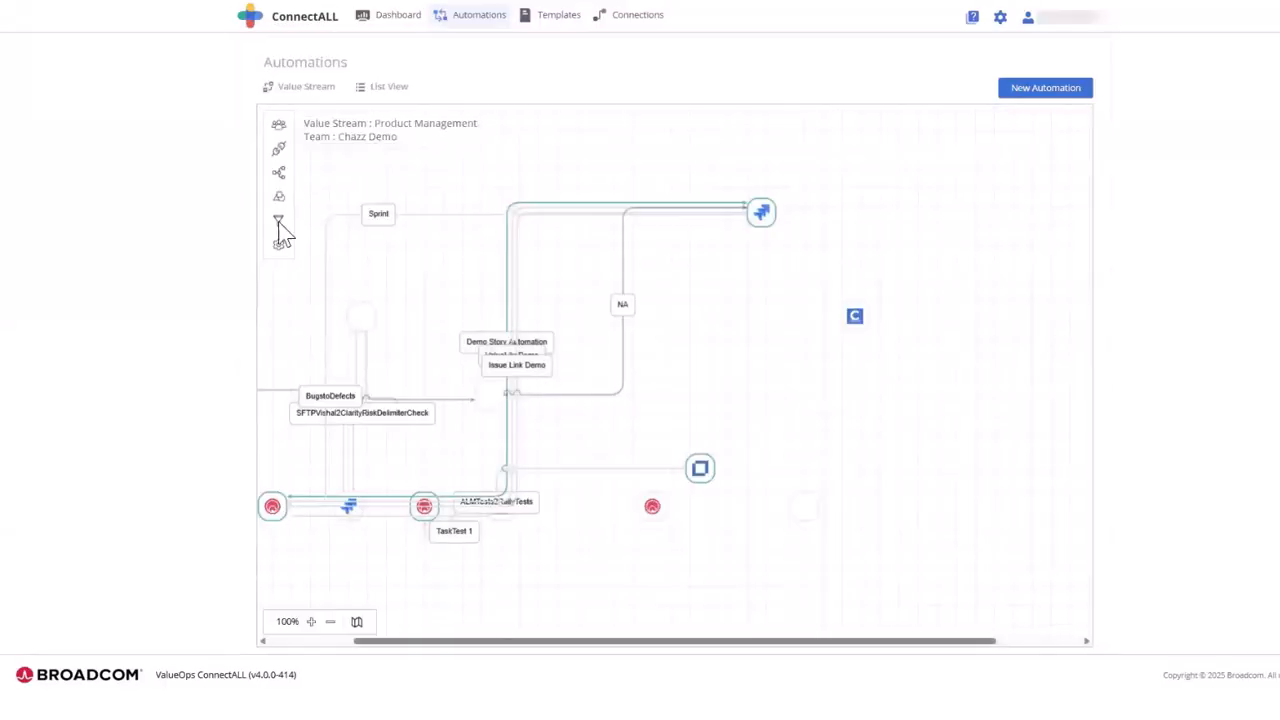
pyautogui.click(278, 221)
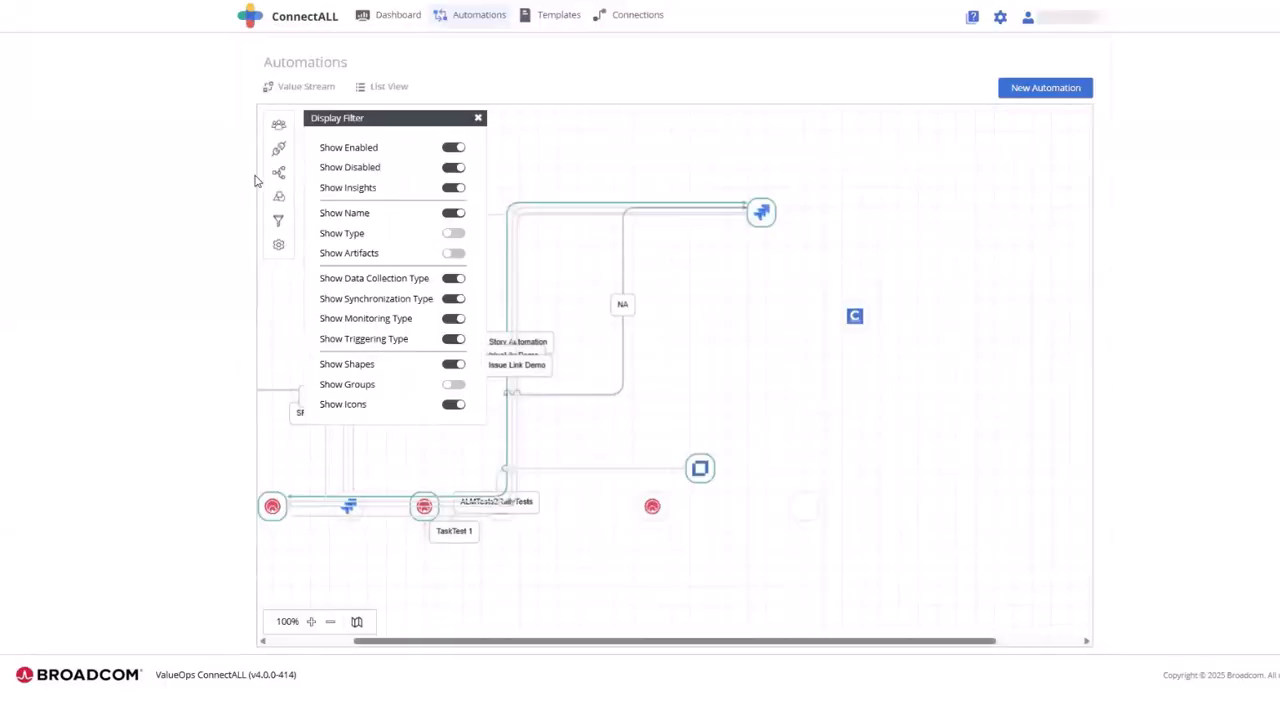
pyautogui.click(278, 126)
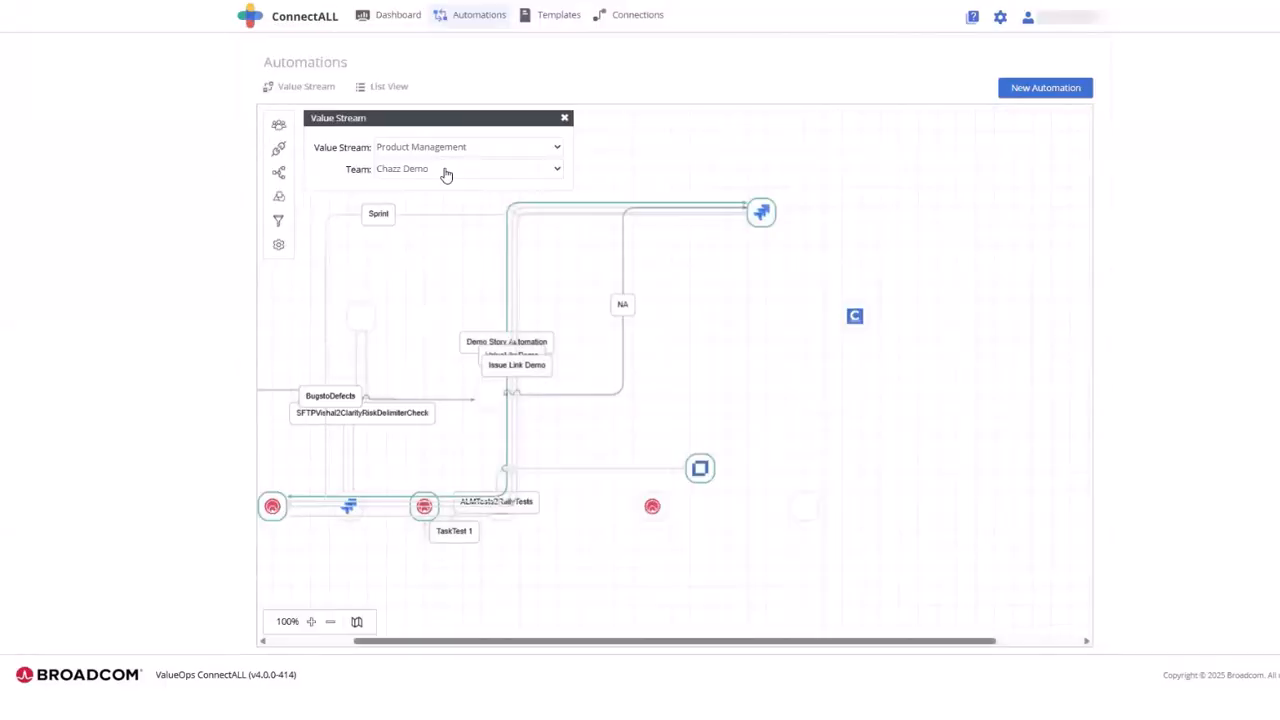
pyautogui.click(435, 169)
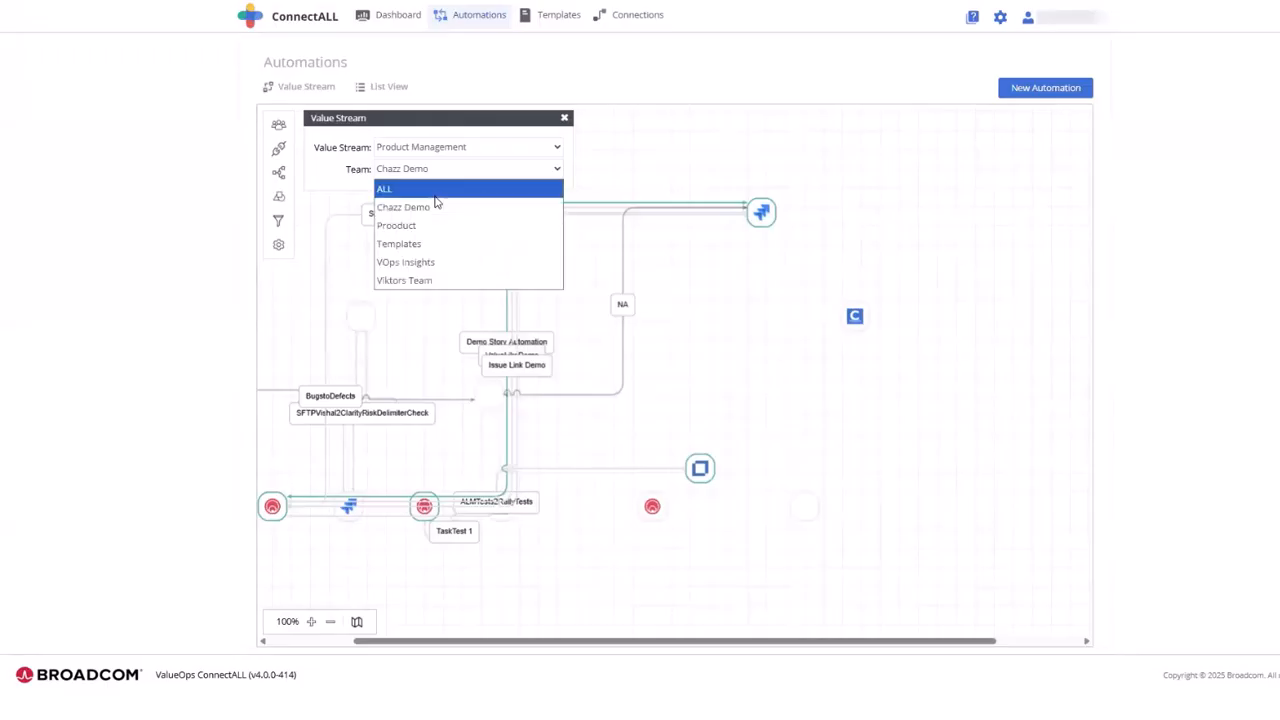
# - Create a new automation named "Template demo" from the "Demo Template with simple mappings" template
pyautogui.click(548, 22)
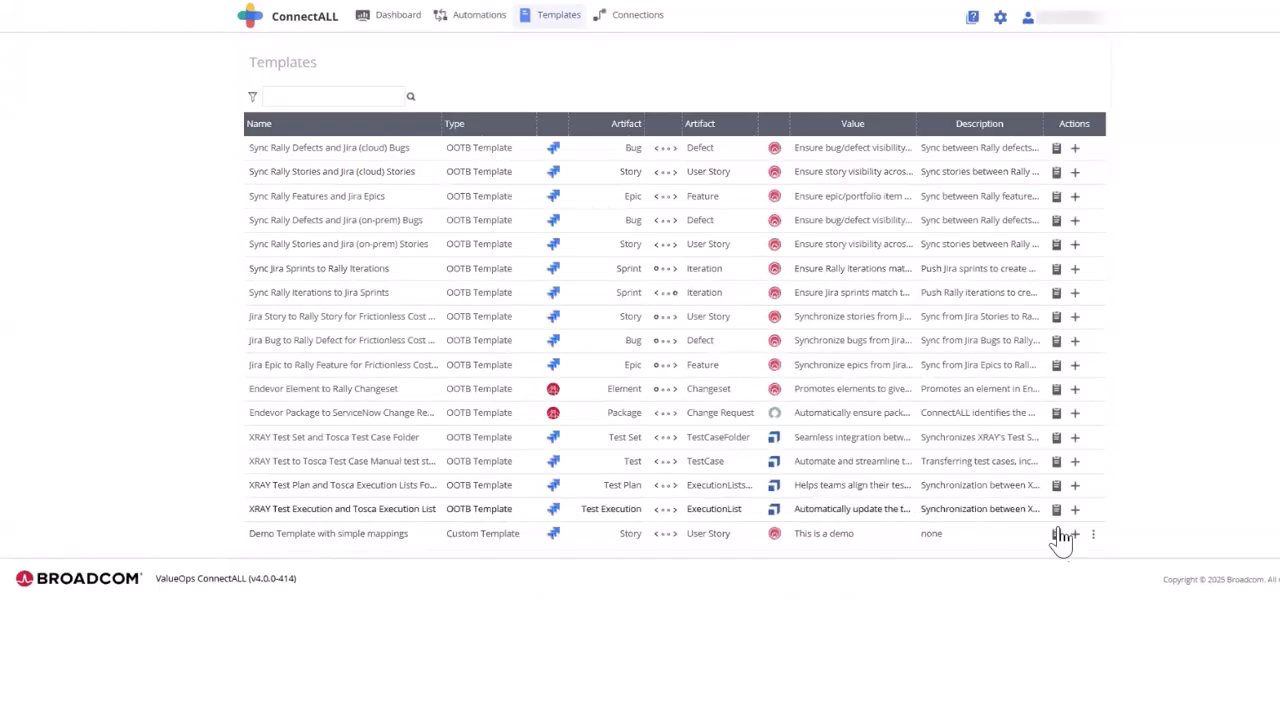
pyautogui.click(1076, 536)
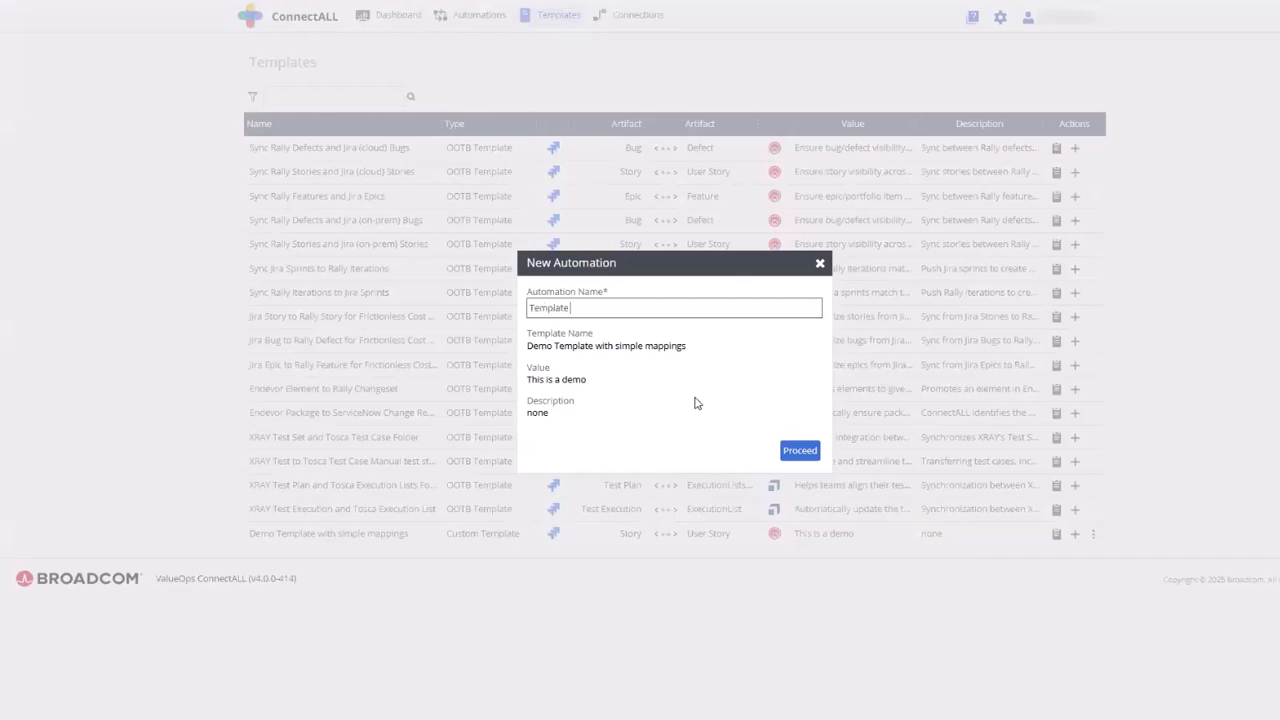
pyautogui.click(798, 452)
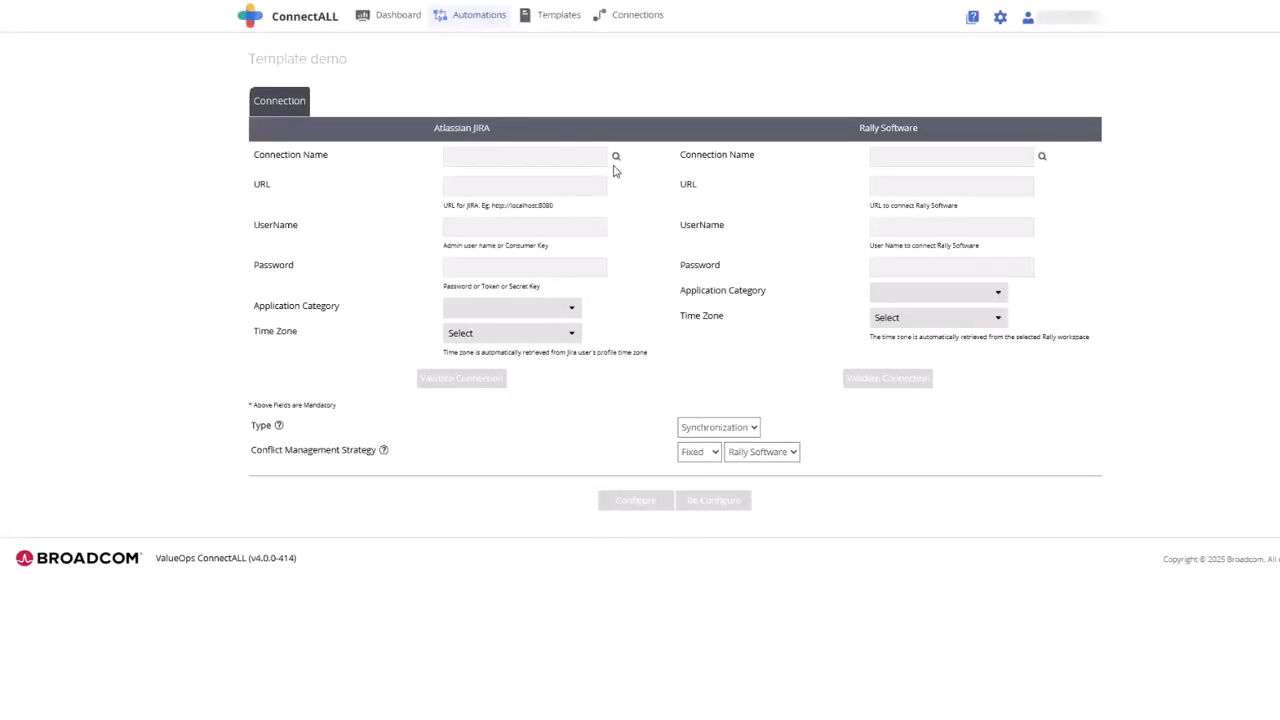
# - Assign MultiVariate Demo Connection1 as the Atlassian JIRA connection and the demo owner's Rally connection as the Rally Software connection
pyautogui.click(616, 158)
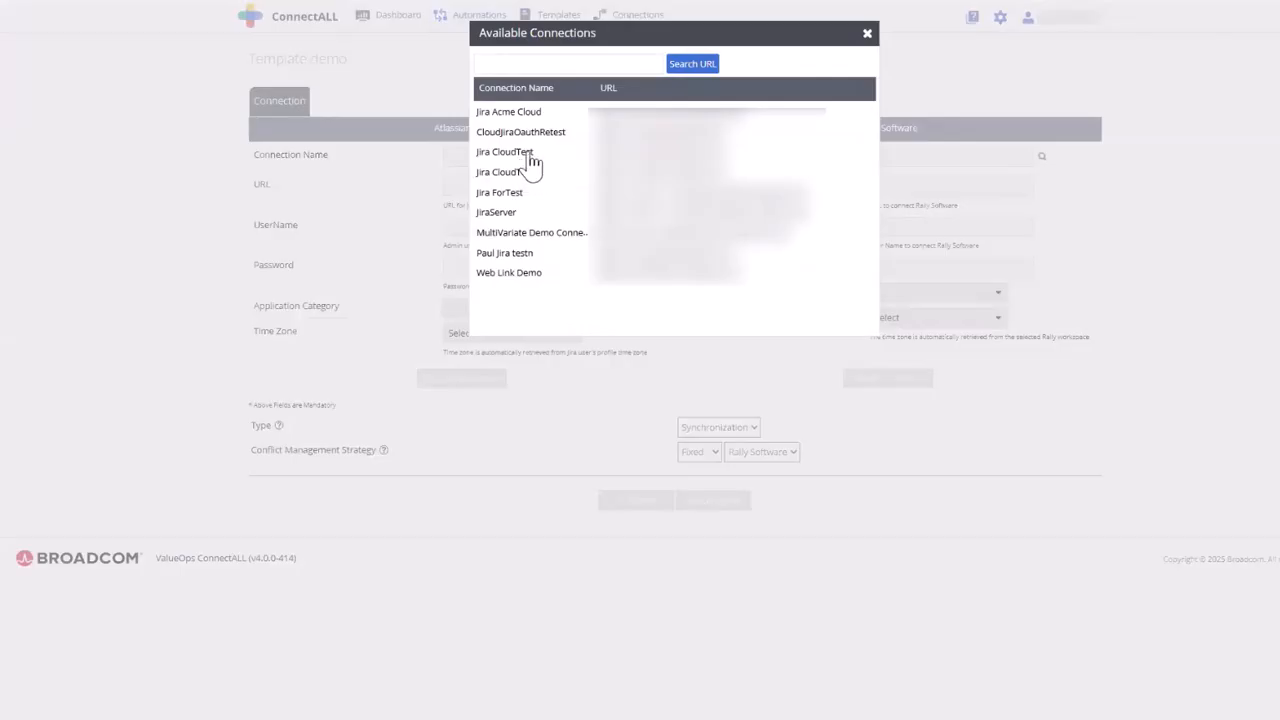
pyautogui.click(528, 153)
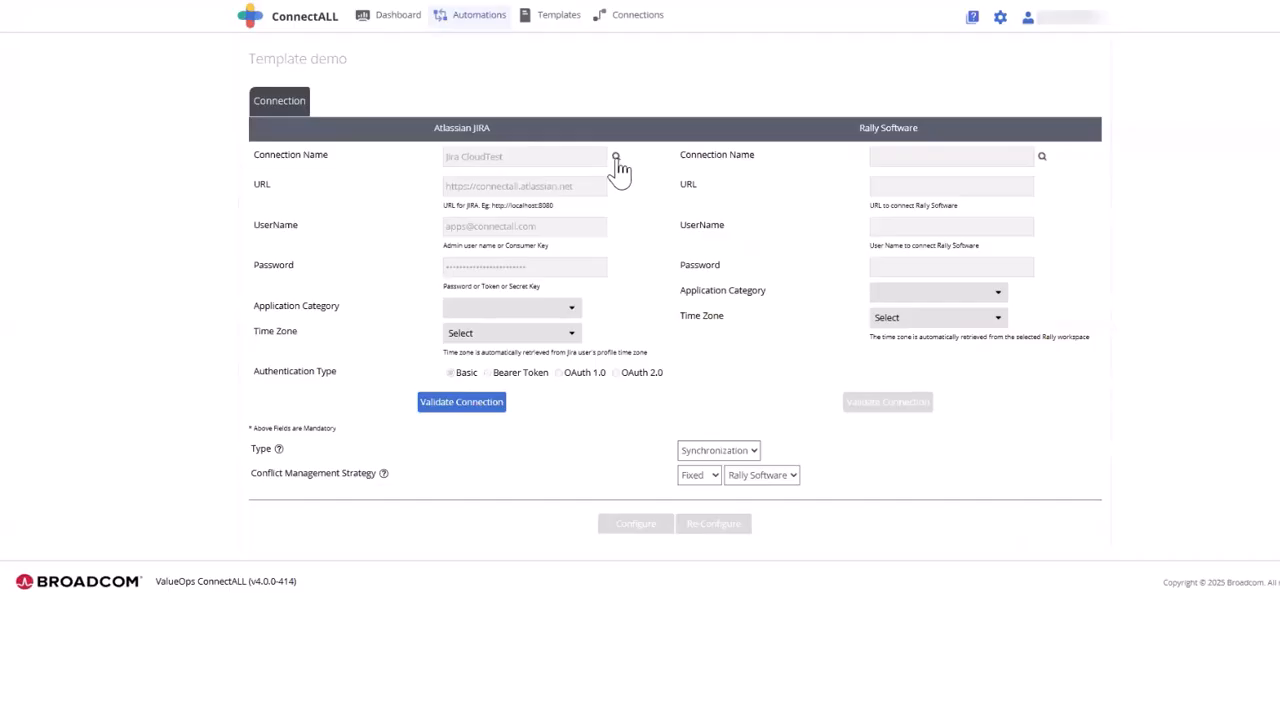
pyautogui.click(616, 159)
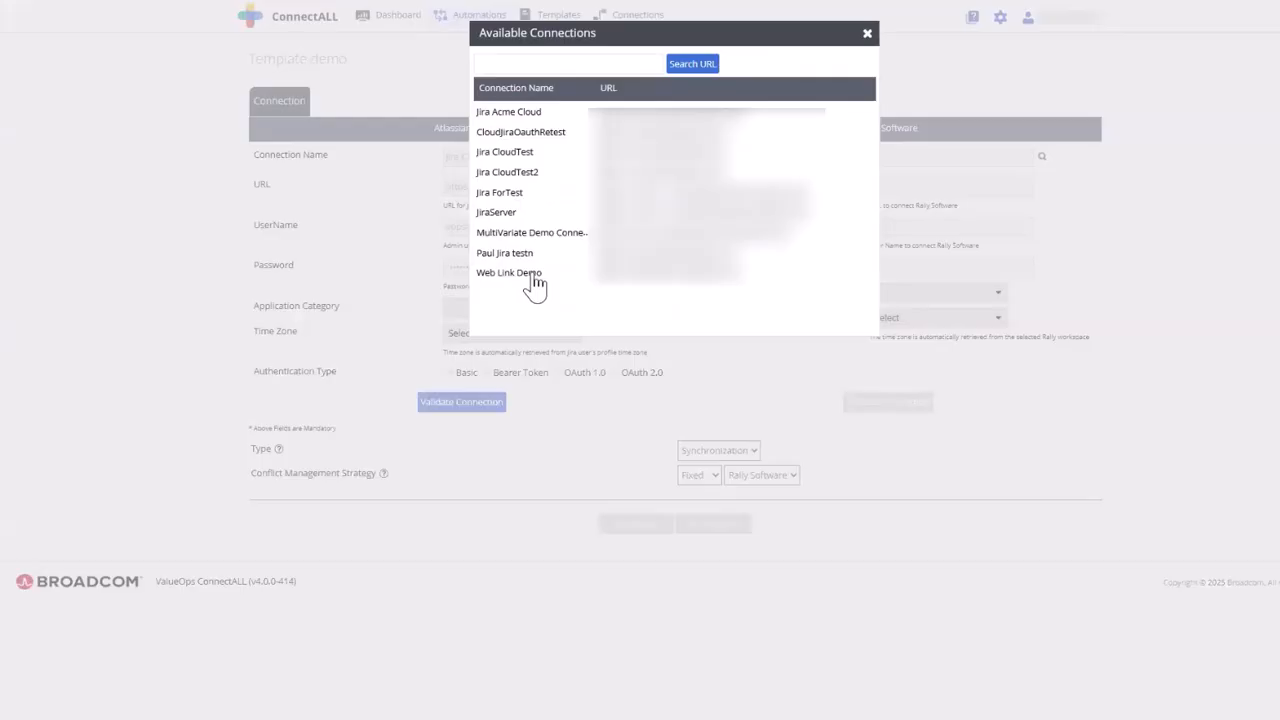
pyautogui.click(565, 232)
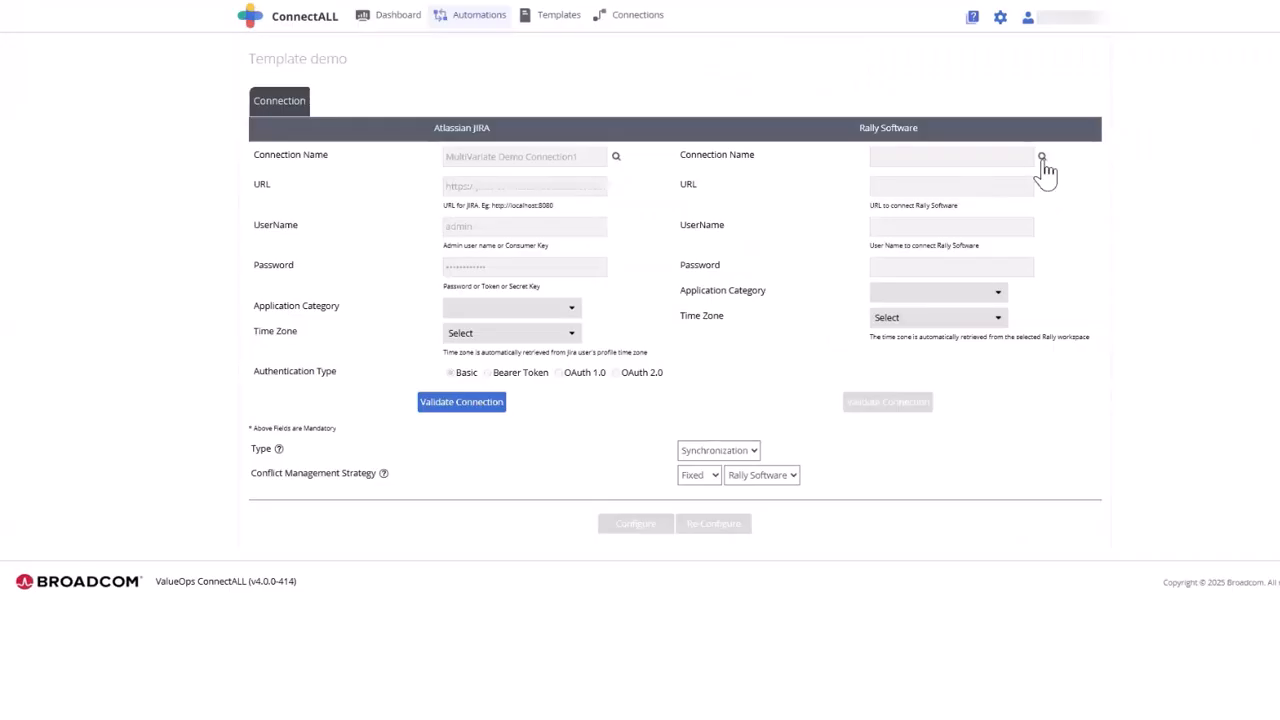
pyautogui.click(1042, 158)
pyautogui.click(510, 192)
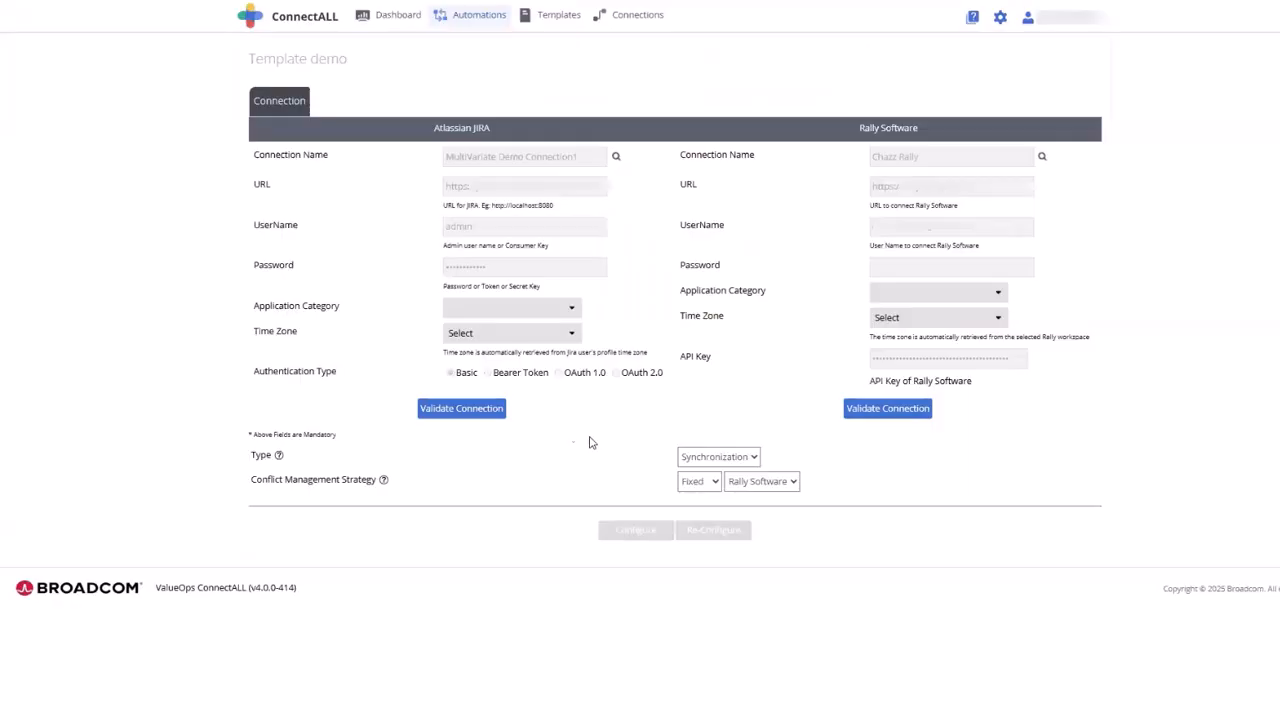
# - Validate both the Atlassian JIRA and Rally Software connections and proceed to configuring the automation's entity mapping
pyautogui.click(480, 412)
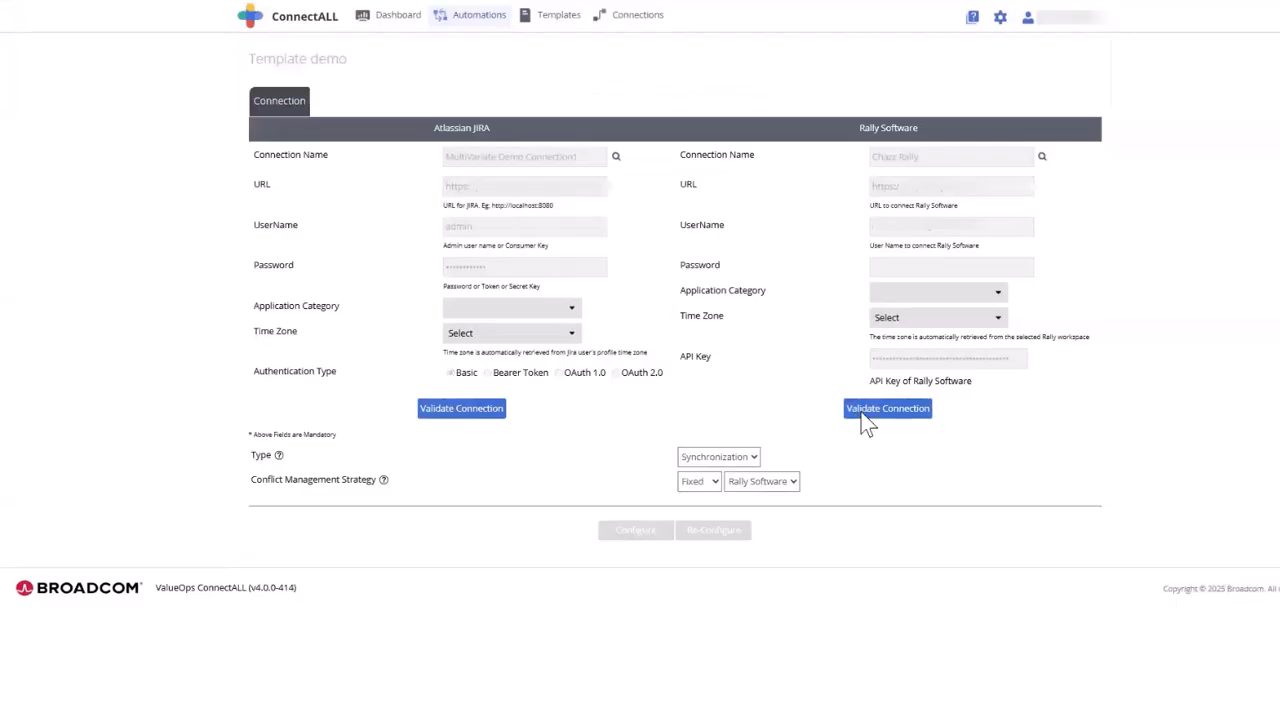
pyautogui.click(858, 412)
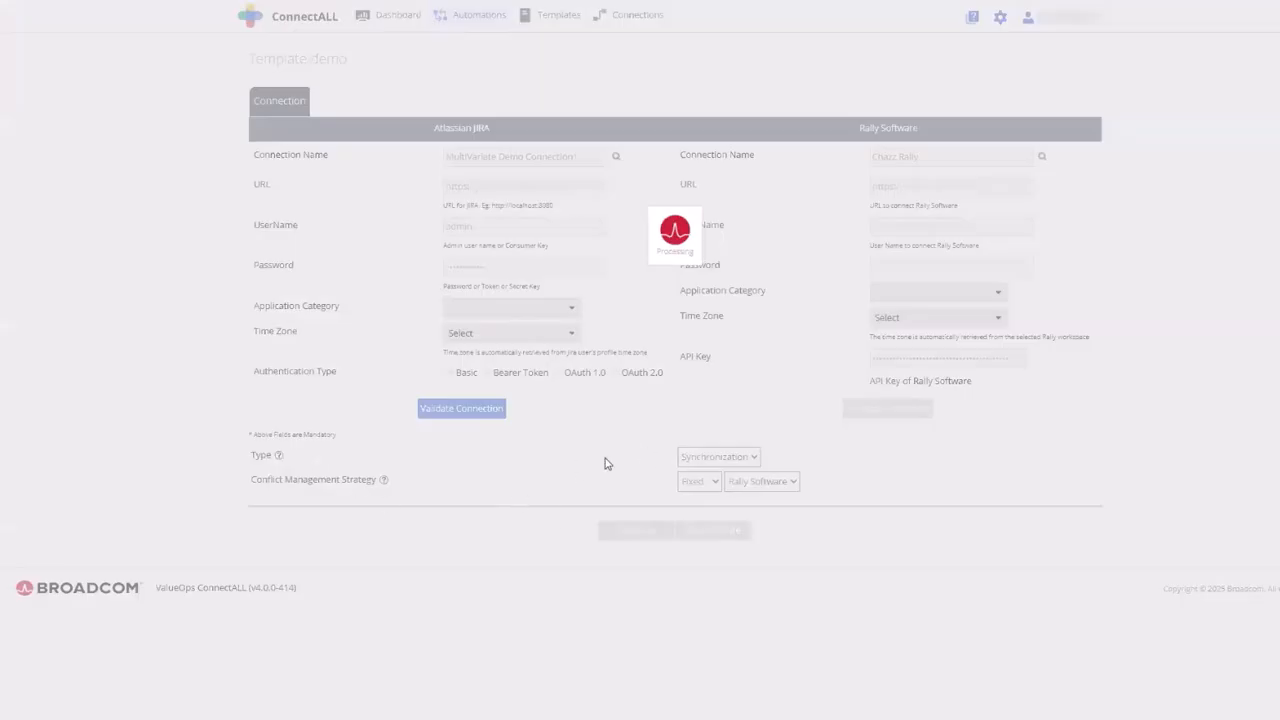
pyautogui.click(765, 136)
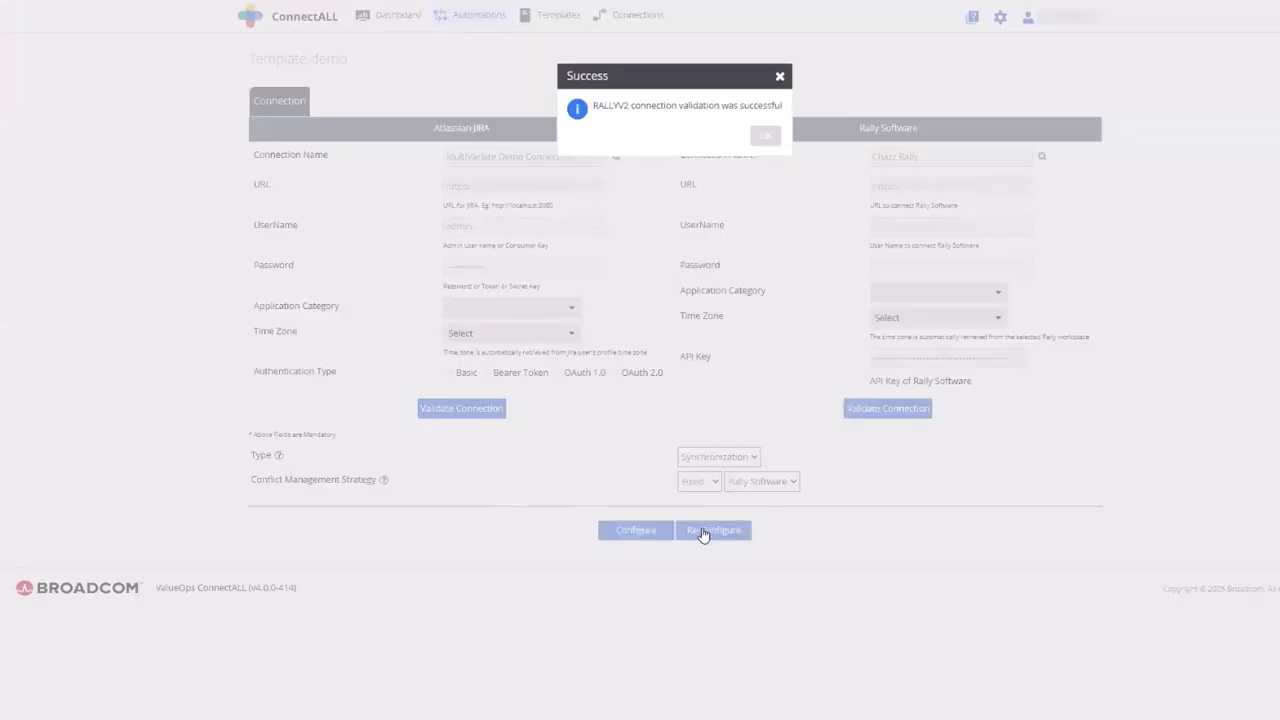
pyautogui.click(650, 534)
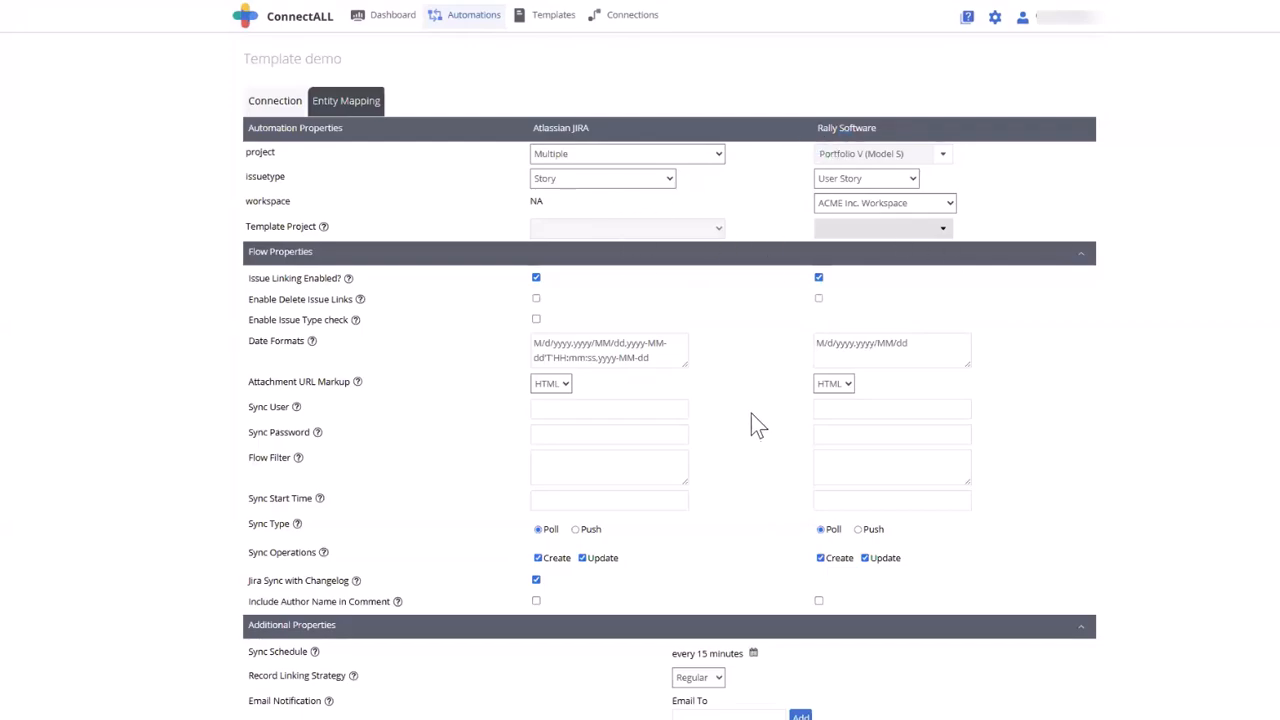
# - Set the Rally Software workspace to ConnectAll-POC and its project to Test 1 in the entity mapping
pyautogui.scroll(-3, 751, 420)
pyautogui.scroll(3, 754, 433)
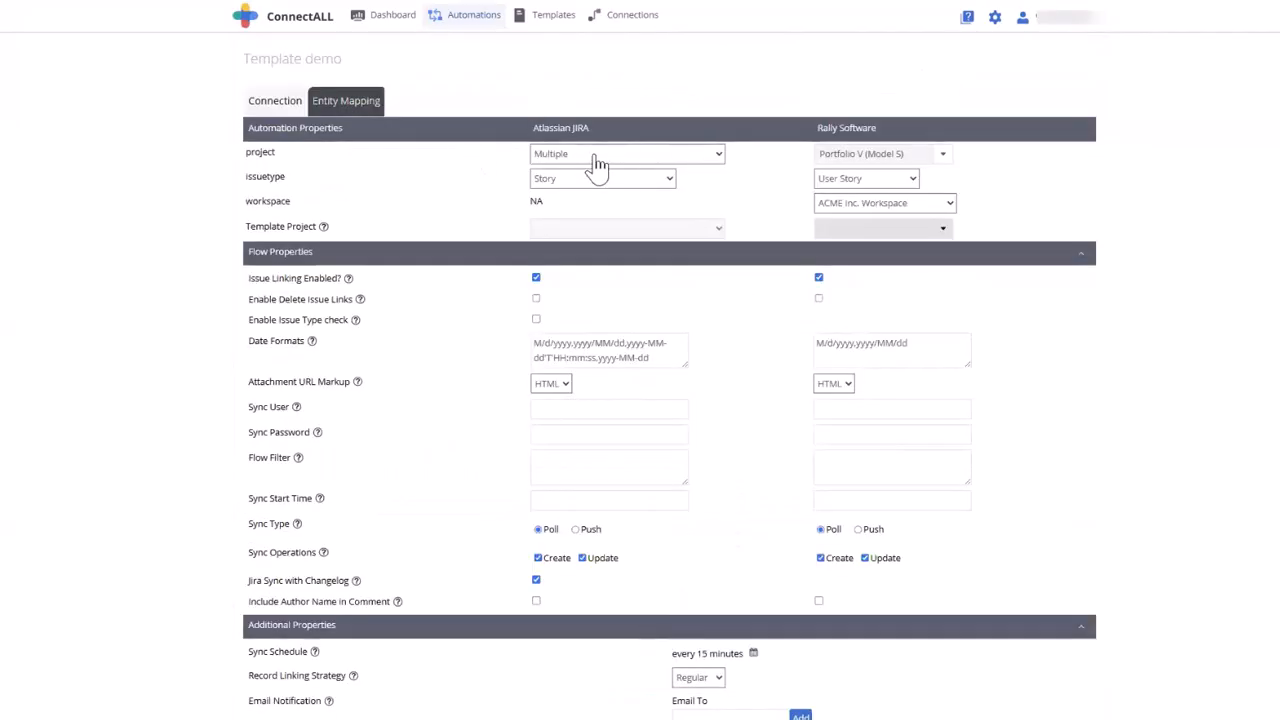
pyautogui.click(908, 208)
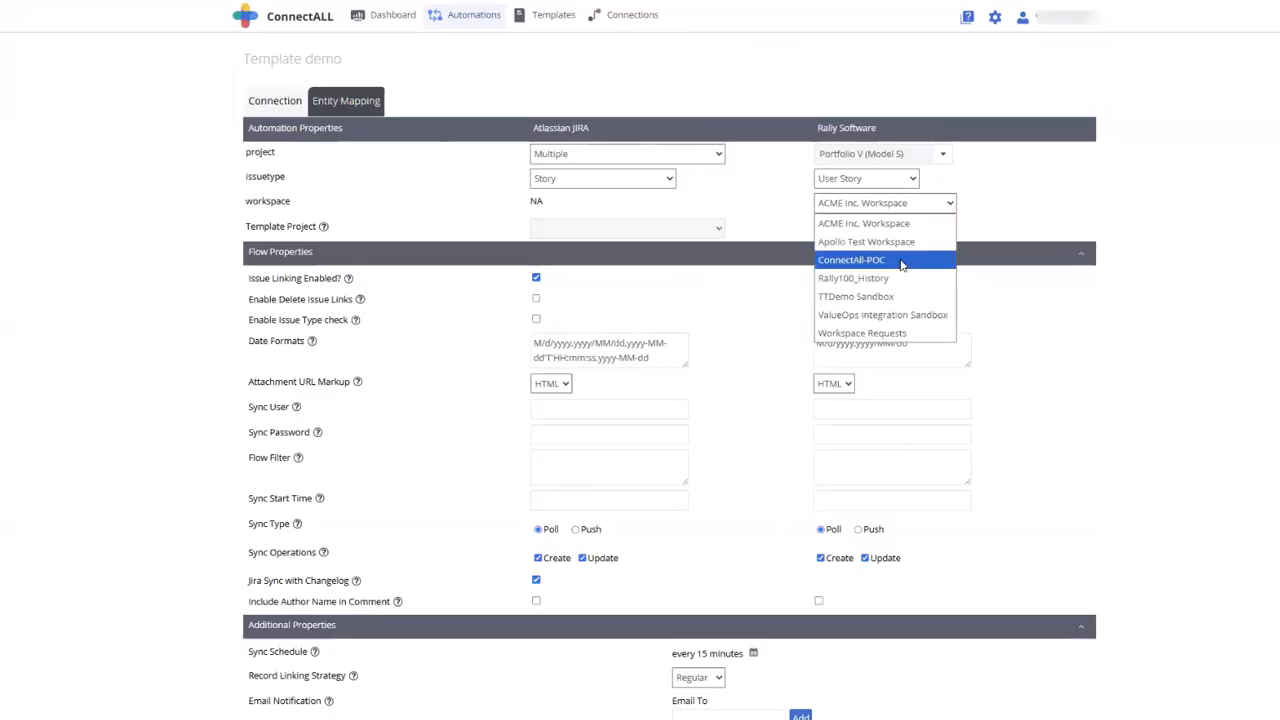
pyautogui.click(902, 260)
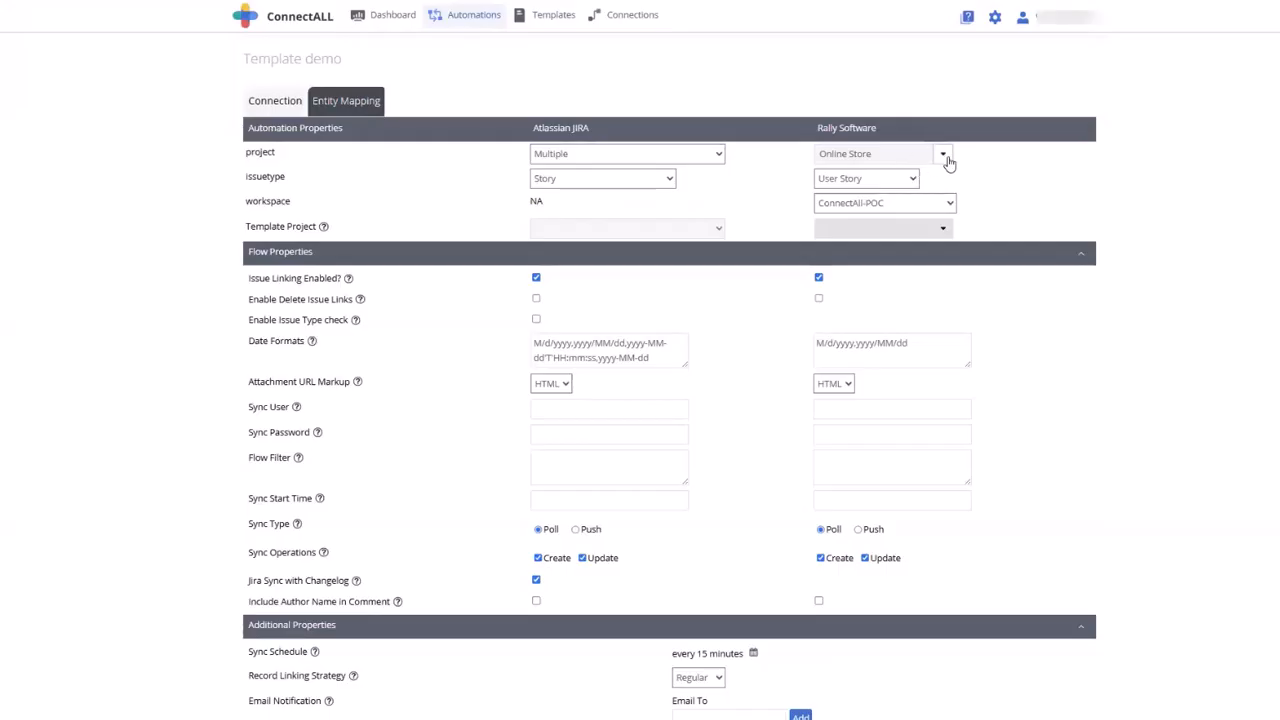
pyautogui.click(943, 155)
pyautogui.click(849, 197)
# - Look through the available Atlassian JIRA projects in the entity mapping and proceed to configuring the automation's fields
pyautogui.click(718, 155)
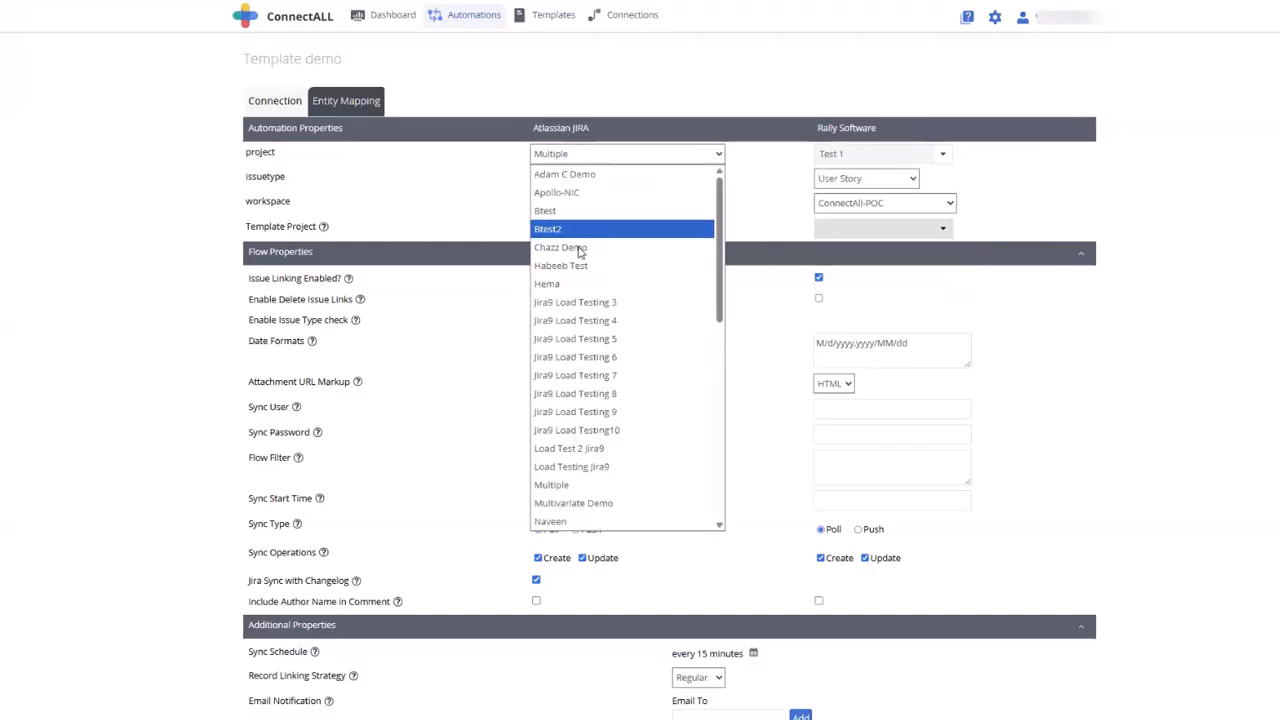
pyautogui.scroll(-3, 689, 663)
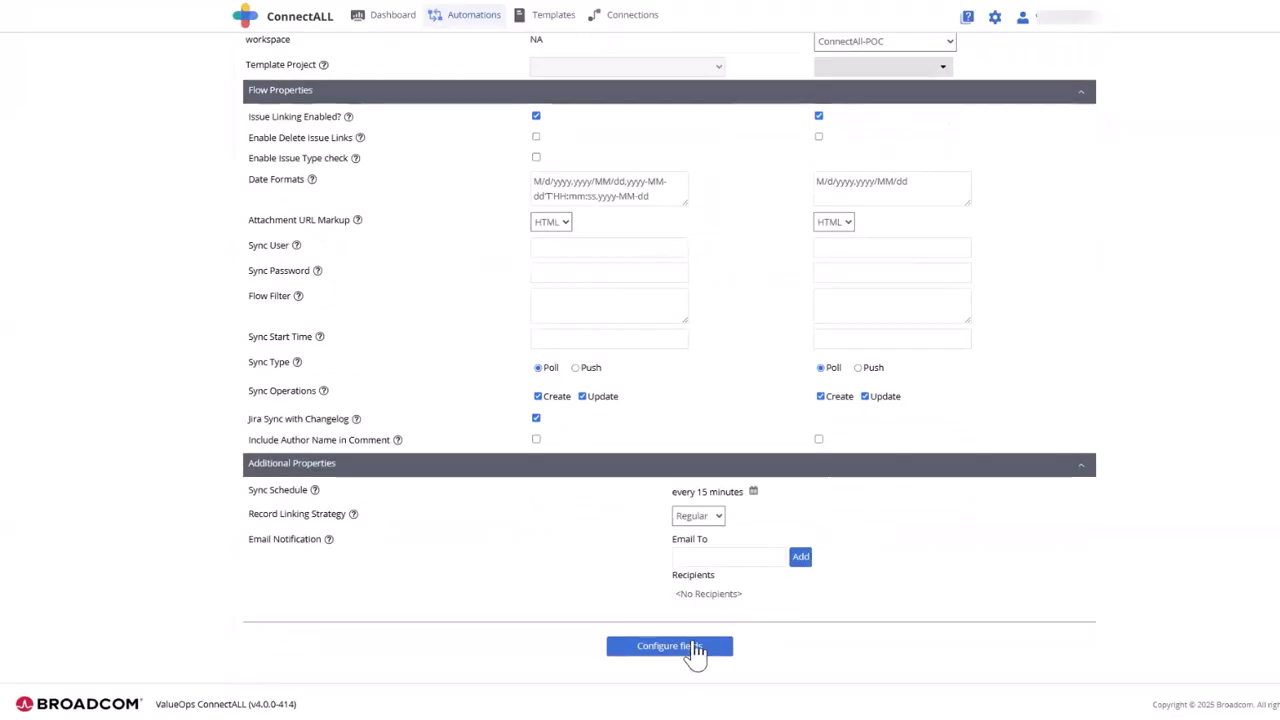
pyautogui.click(692, 652)
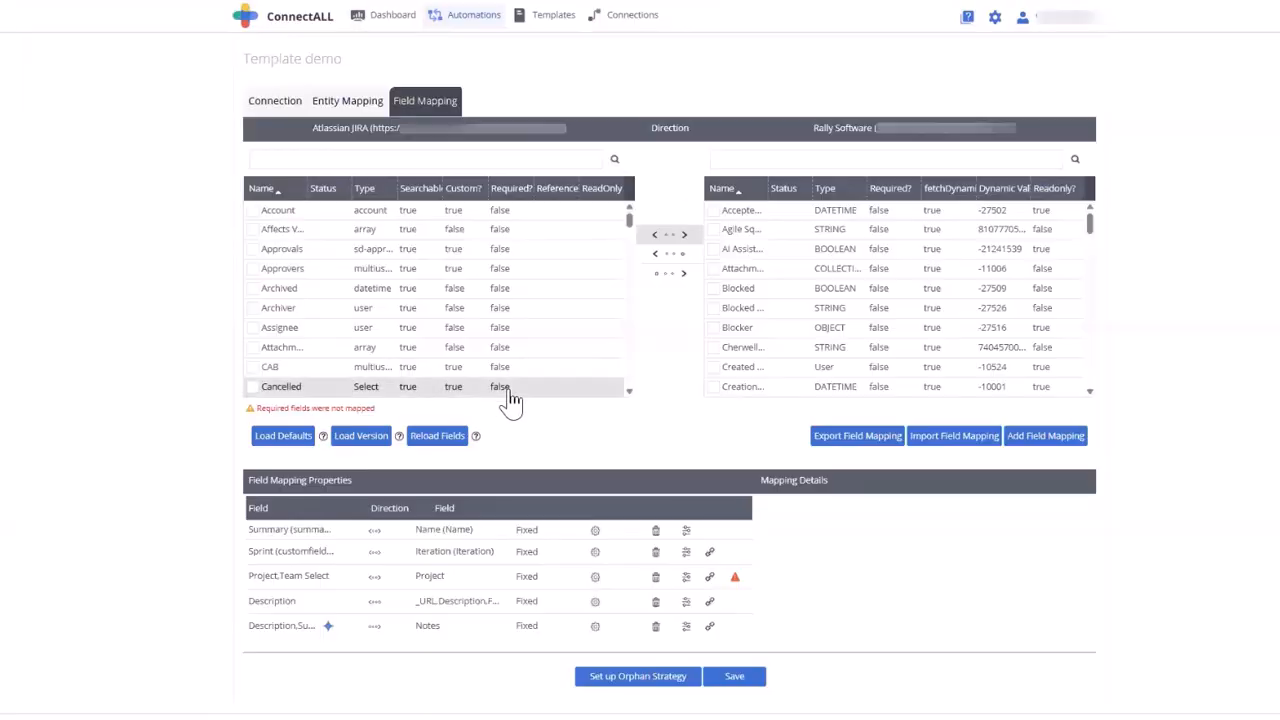
# - Examine the advanced value mapping of the Project, Team Select to Project field pair for mismatched values and close it
pyautogui.scroll(-5, 486, 374)
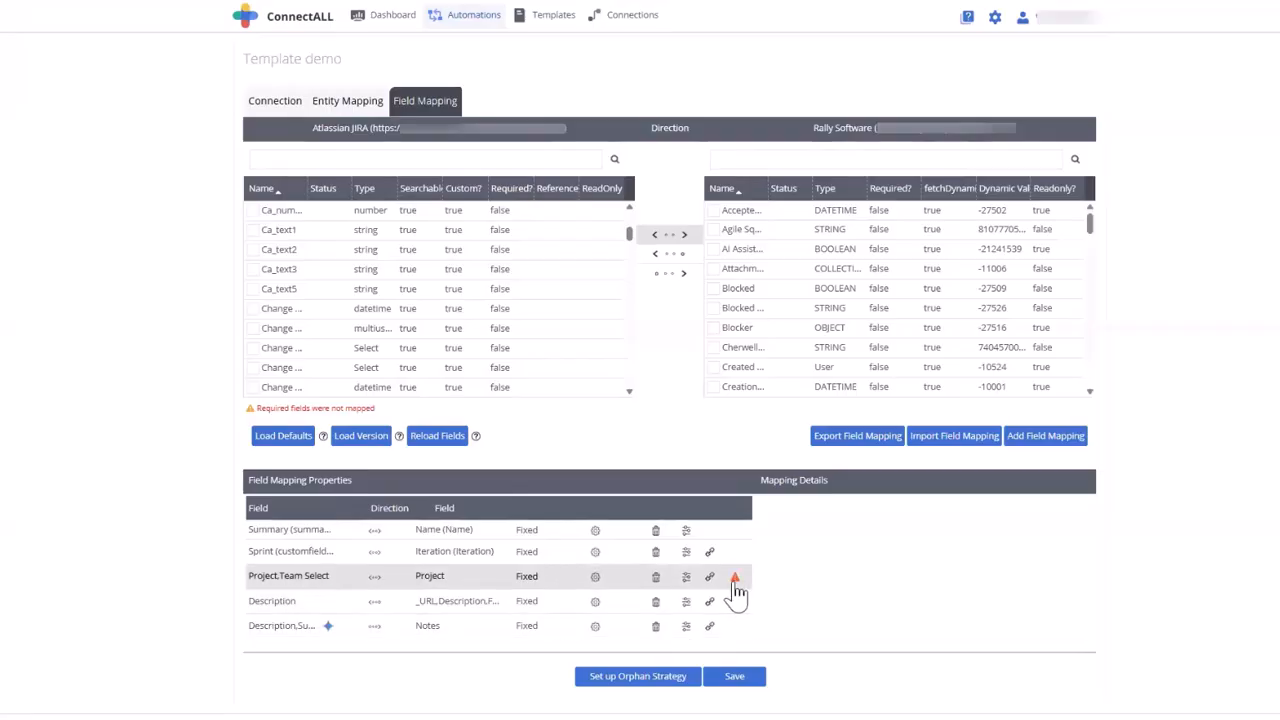
pyautogui.moveTo(736, 592)
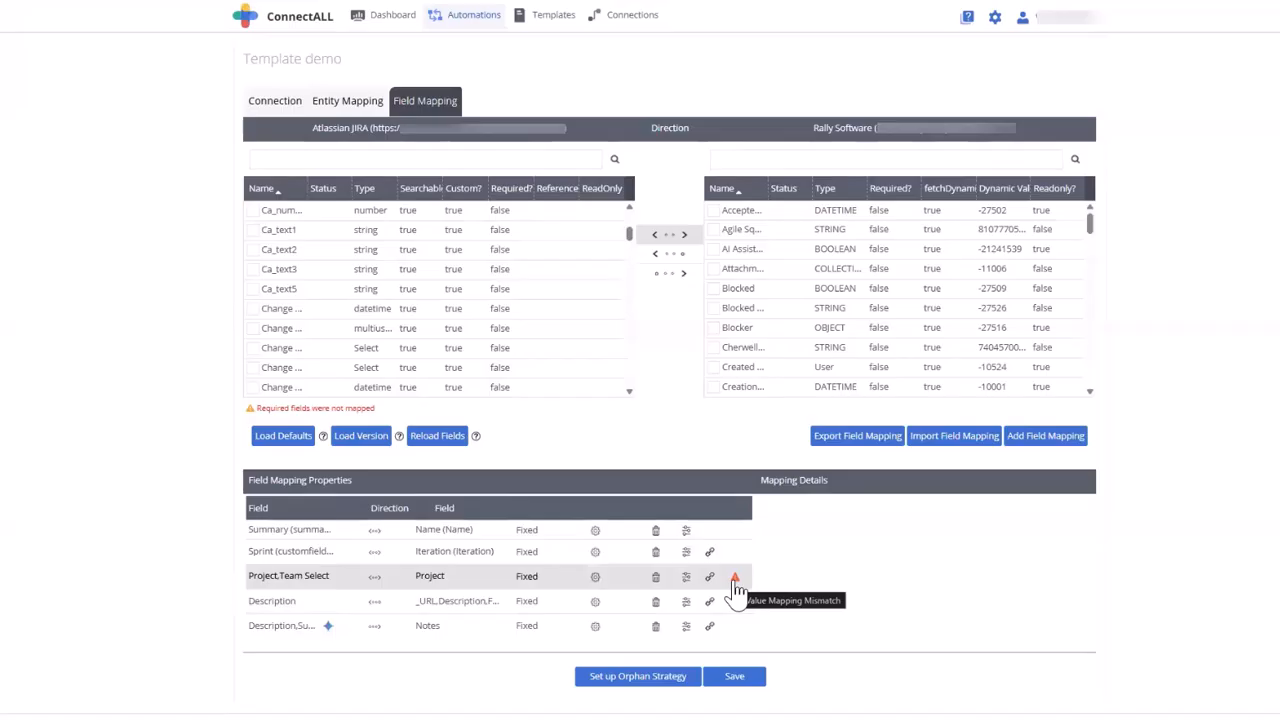
pyautogui.click(686, 578)
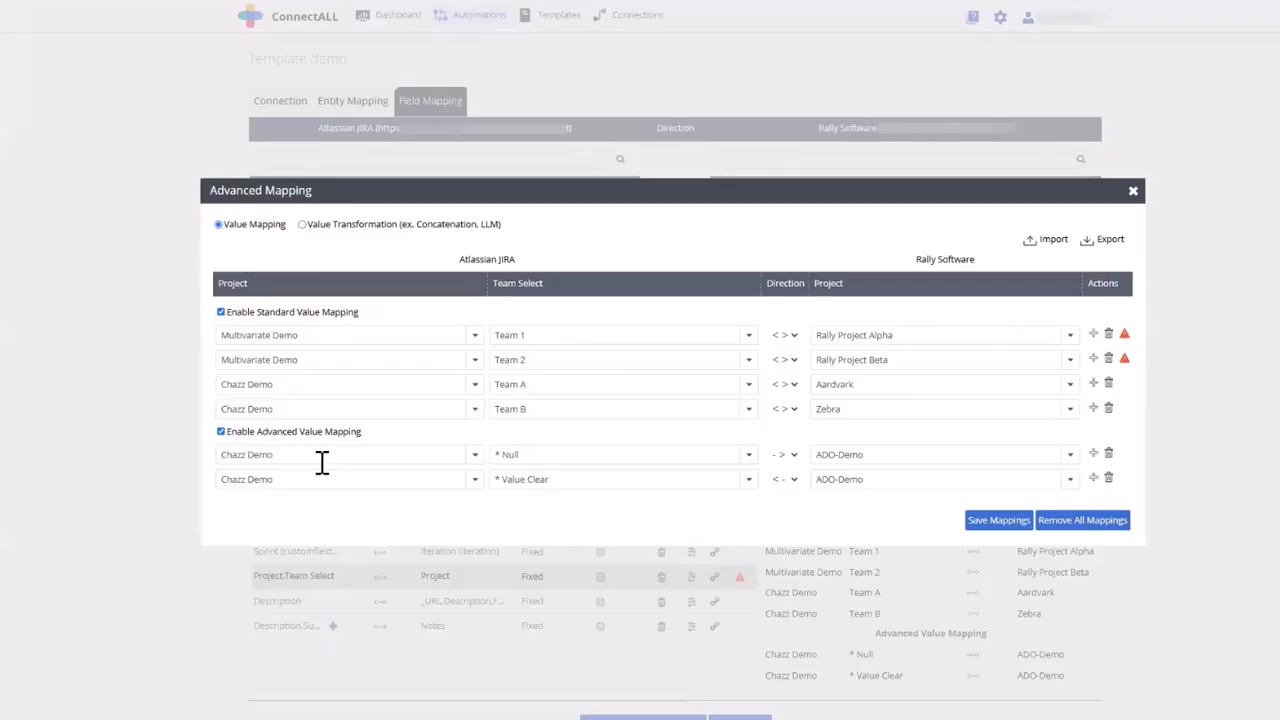
pyautogui.click(1134, 195)
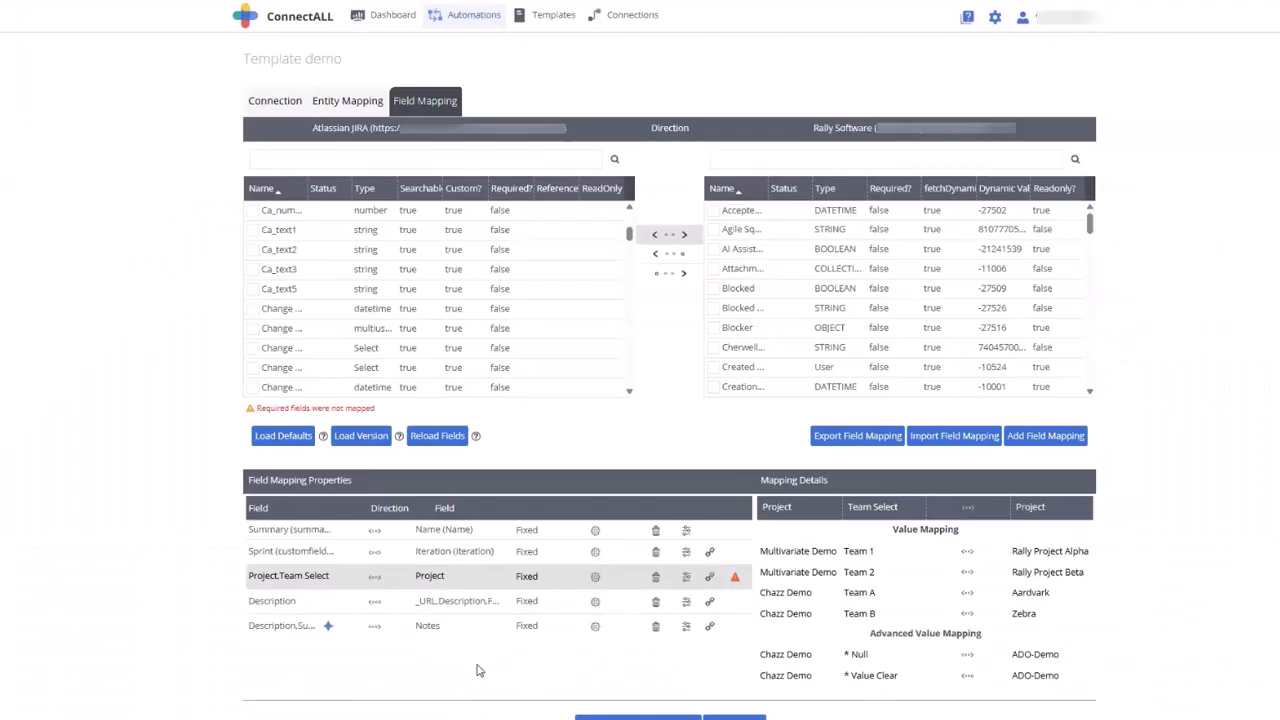